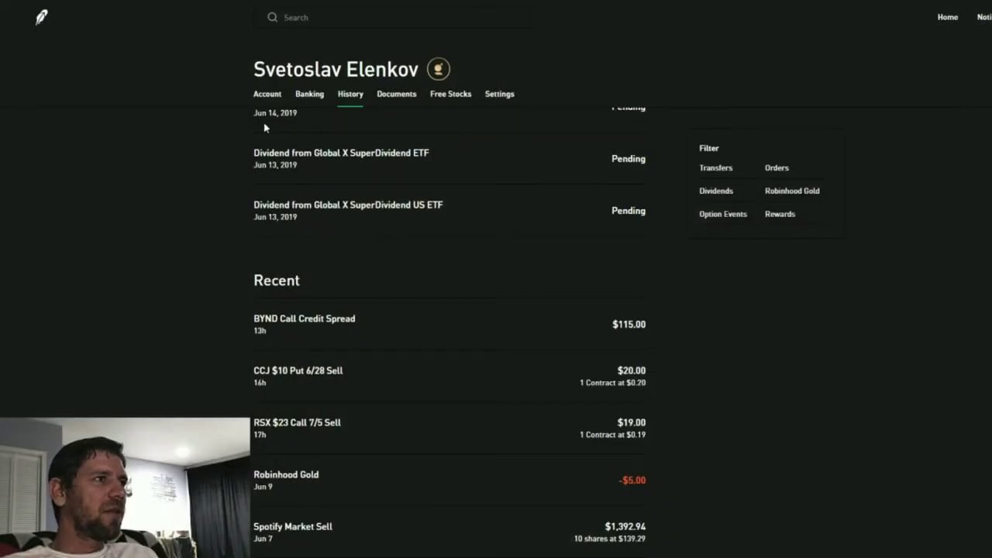
Scroll through the History list to review older trades and June and May dividends
scroll(565, 191, down, 3)
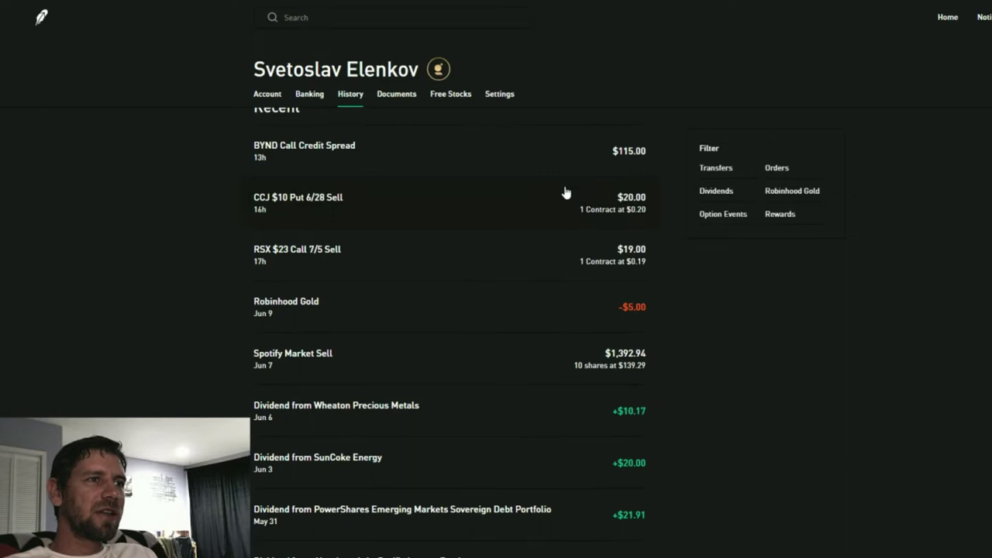
scroll(565, 192, down, 1)
scroll(571, 224, up, 2)
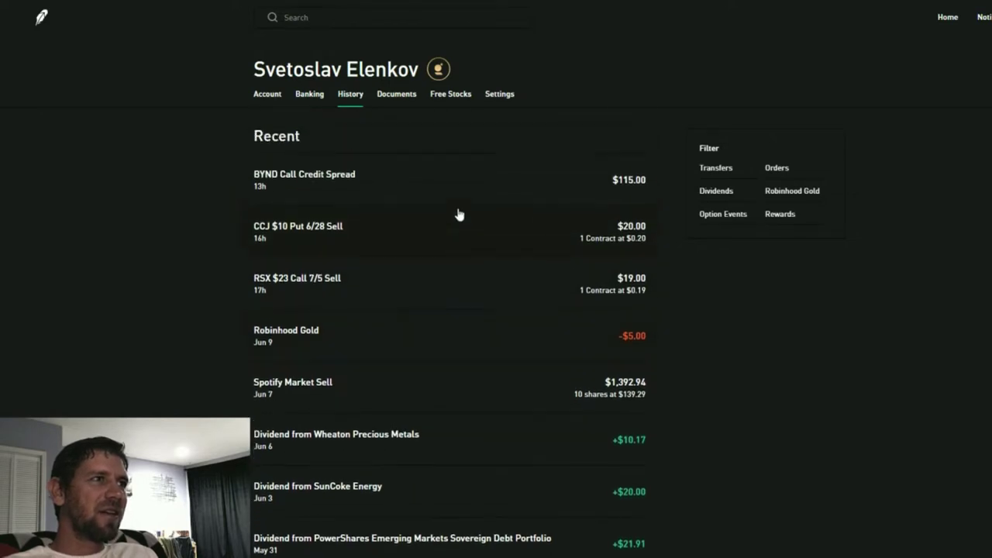
scroll(459, 215, up, 2)
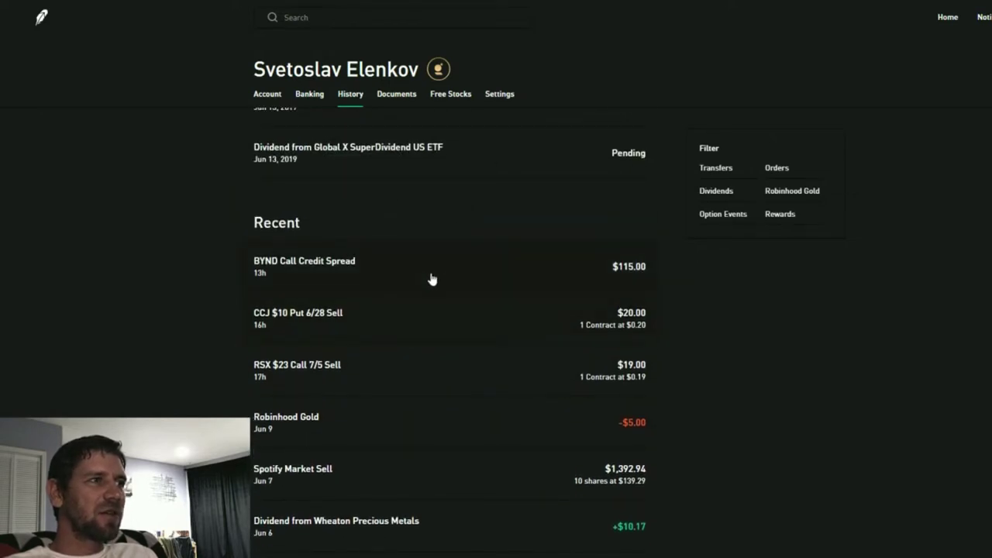
scroll(440, 266, down, 1)
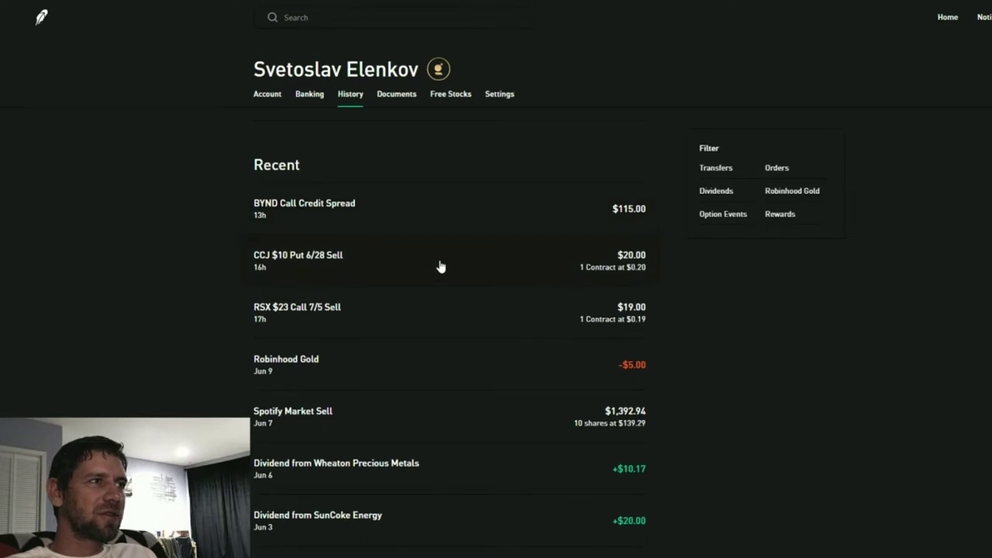
scroll(440, 266, down, 1)
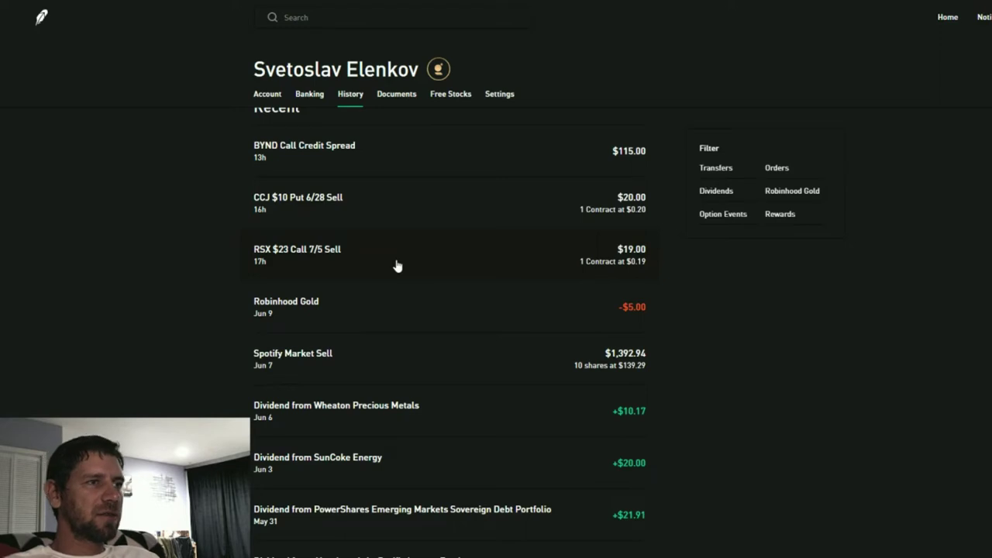
scroll(397, 266, down, 1)
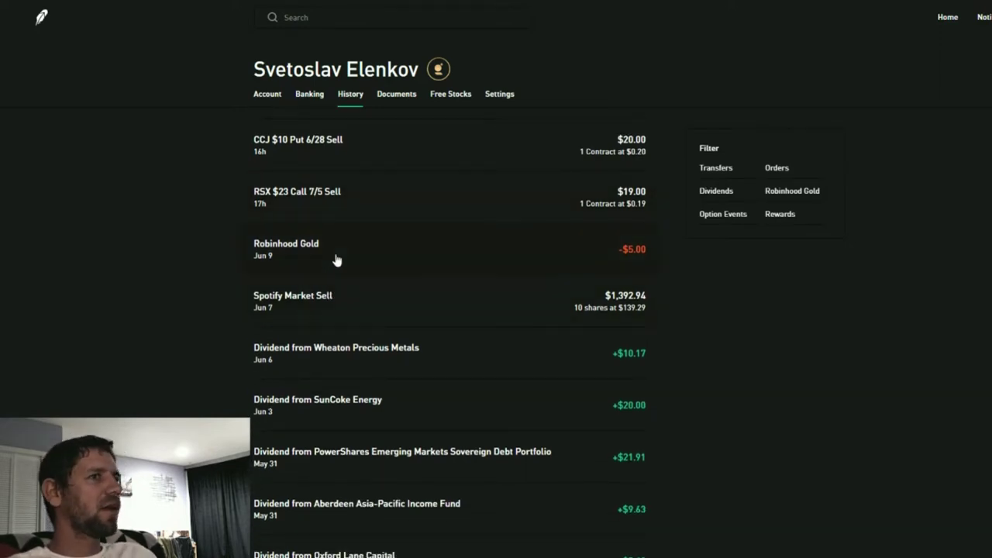
scroll(335, 259, down, 1)
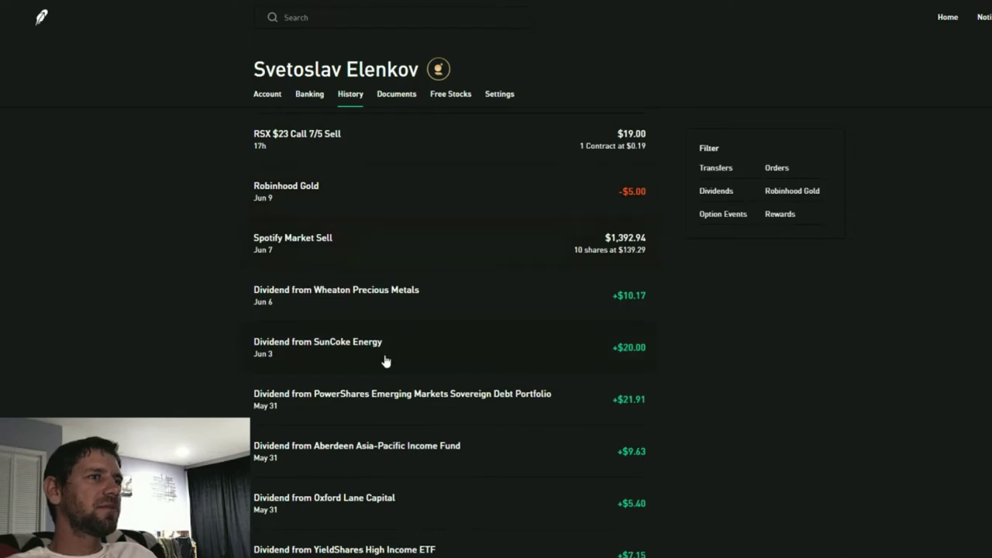
scroll(408, 235, down, 1)
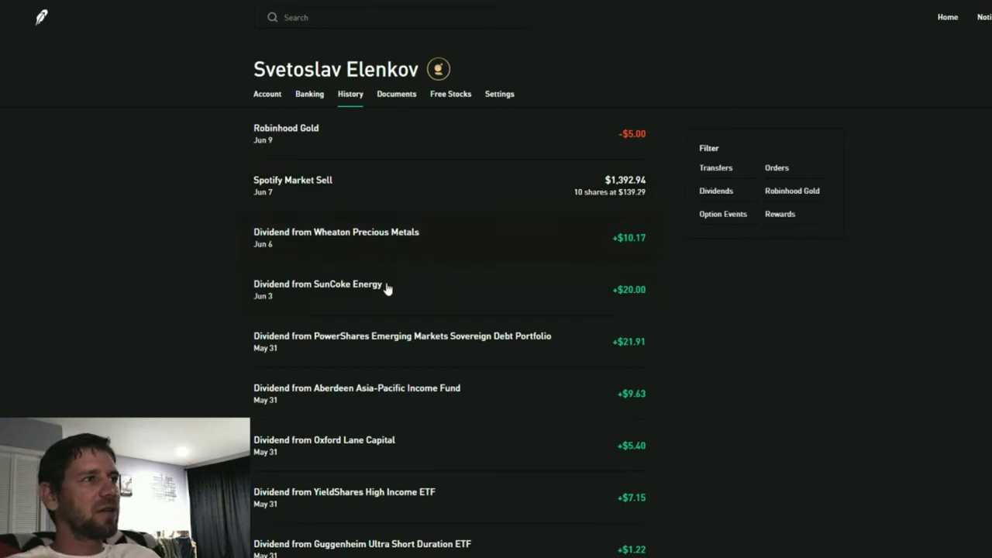
scroll(404, 331, down, 1)
scroll(405, 329, down, 2)
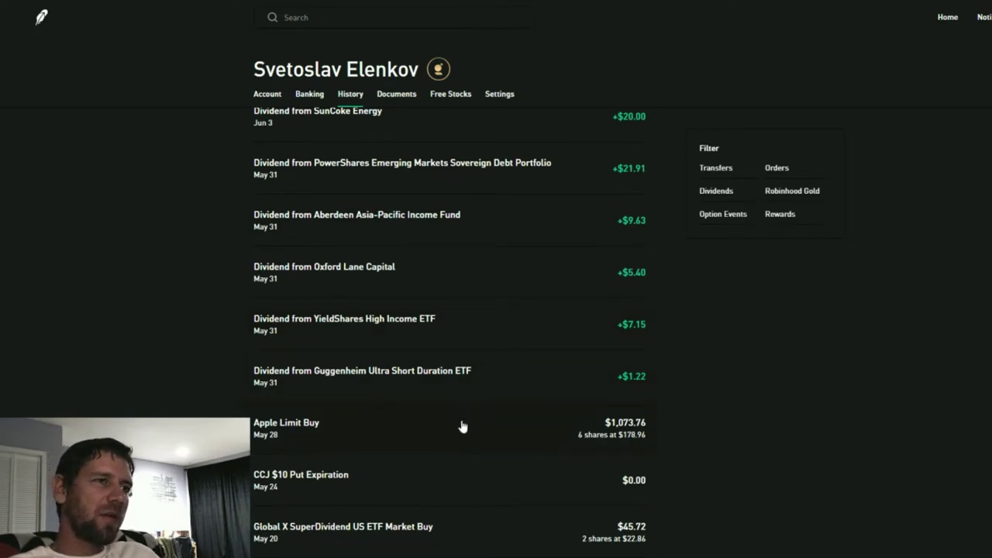
scroll(462, 426, down, 2)
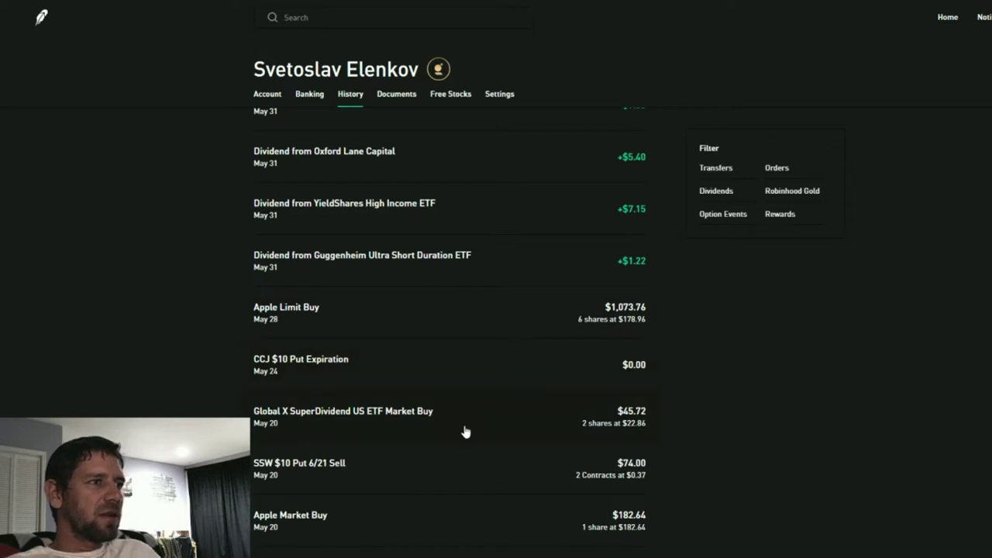
scroll(465, 432, down, 1)
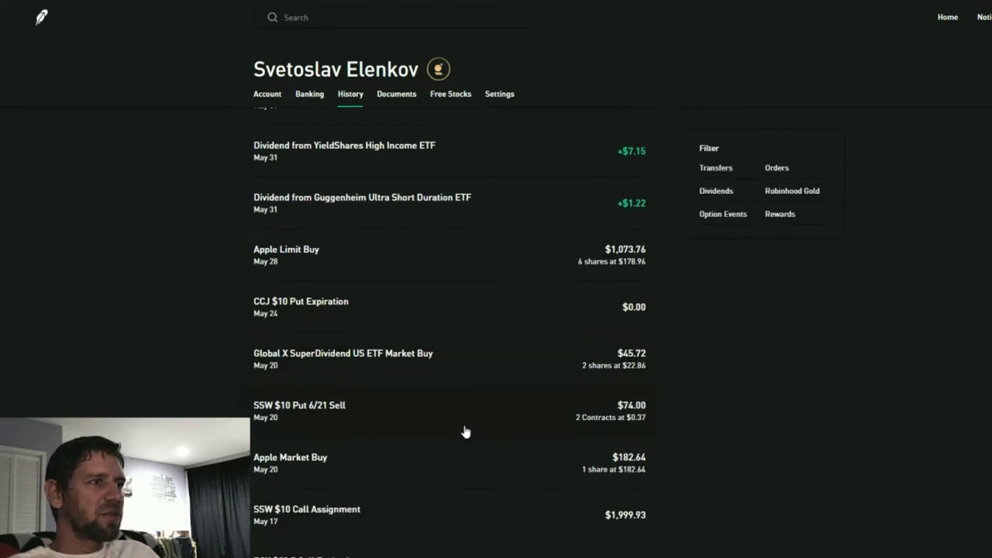
scroll(465, 432, down, 1)
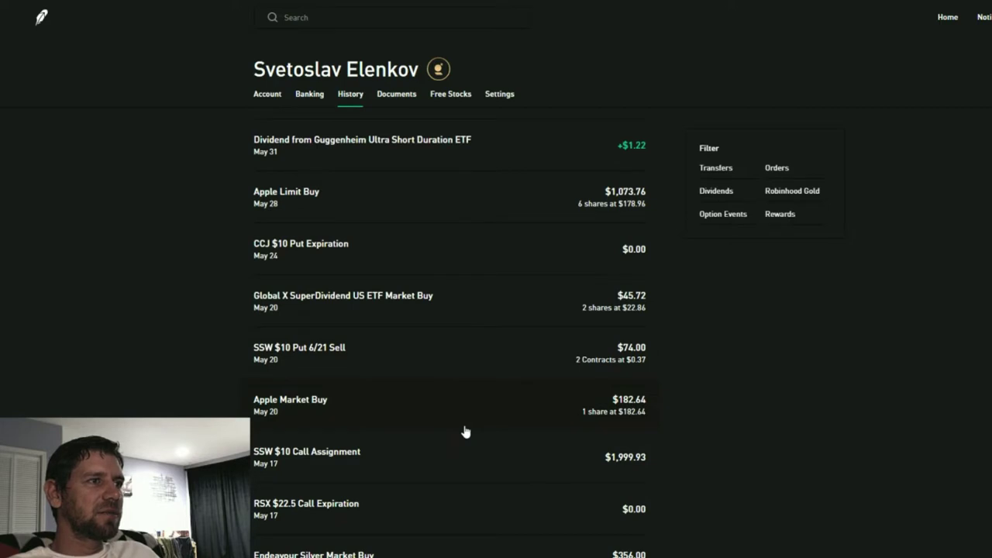
scroll(465, 431, up, 5)
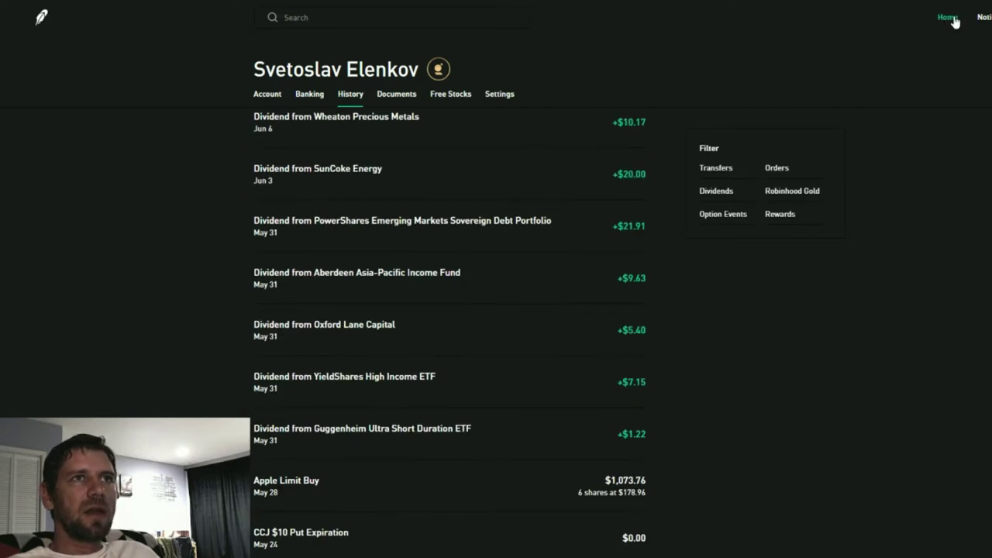
key(alt+Left)
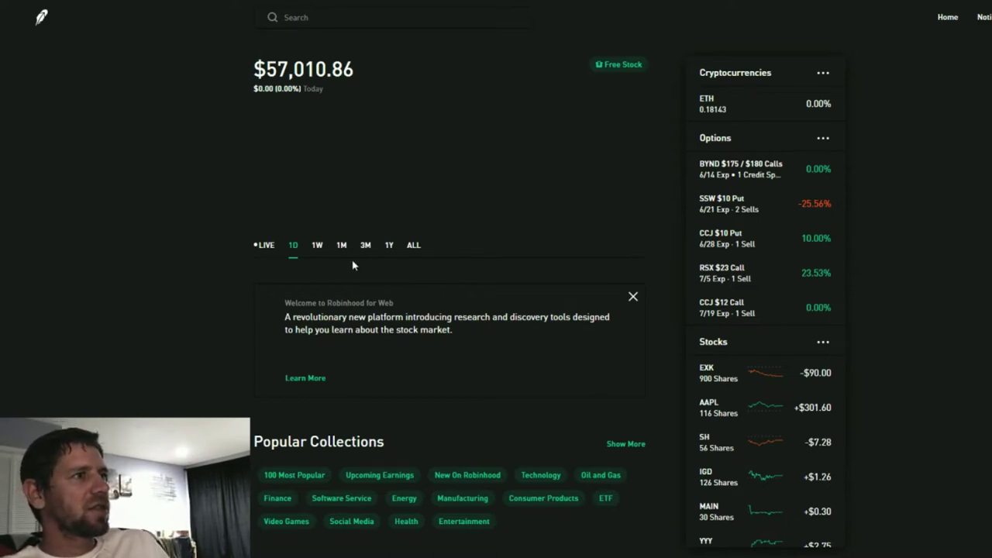
click(317, 245)
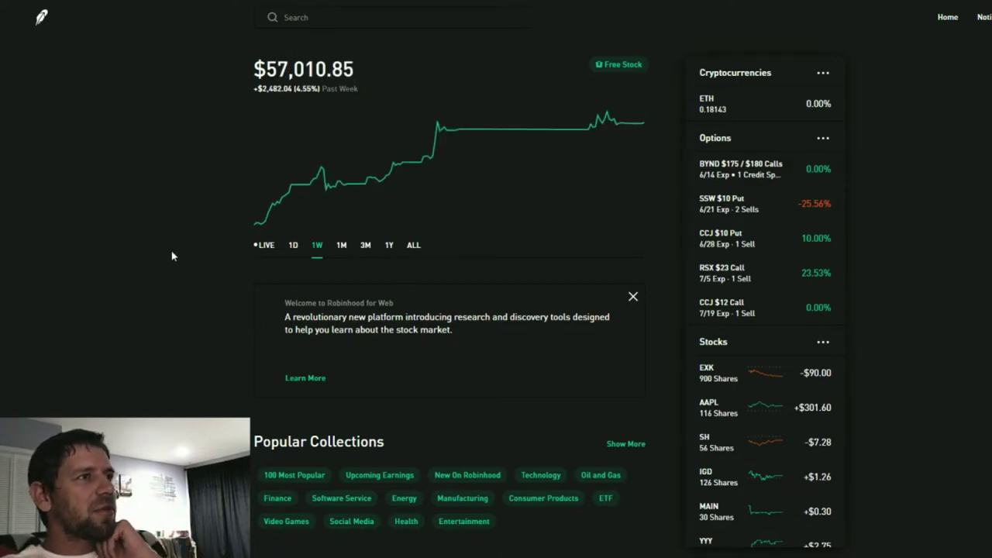
scroll(749, 412, down, 9)
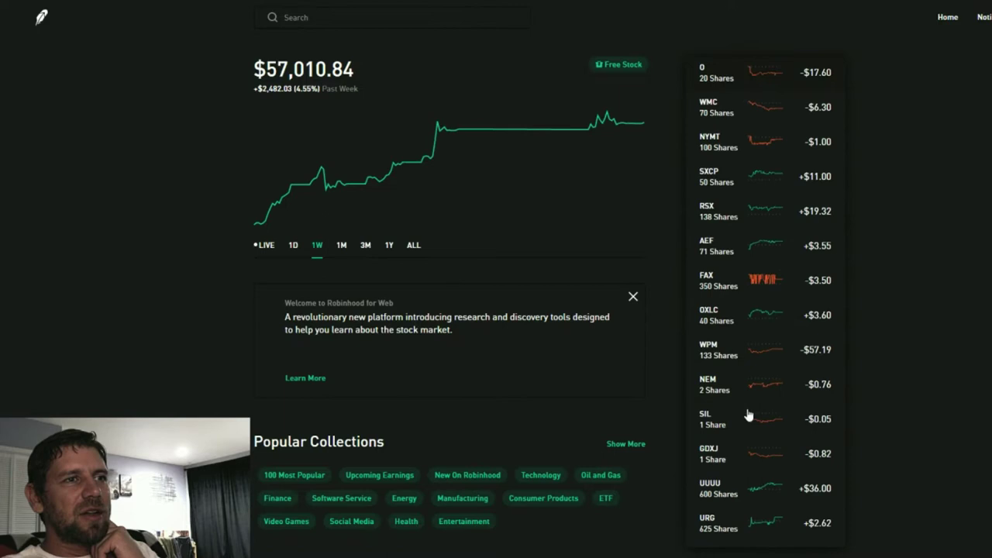
scroll(749, 415, down, 2)
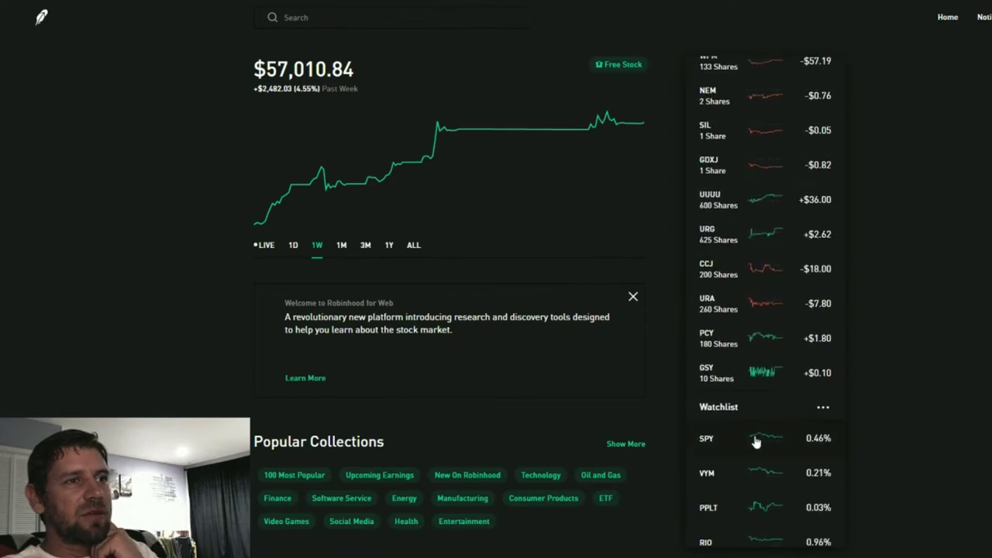
click(756, 442)
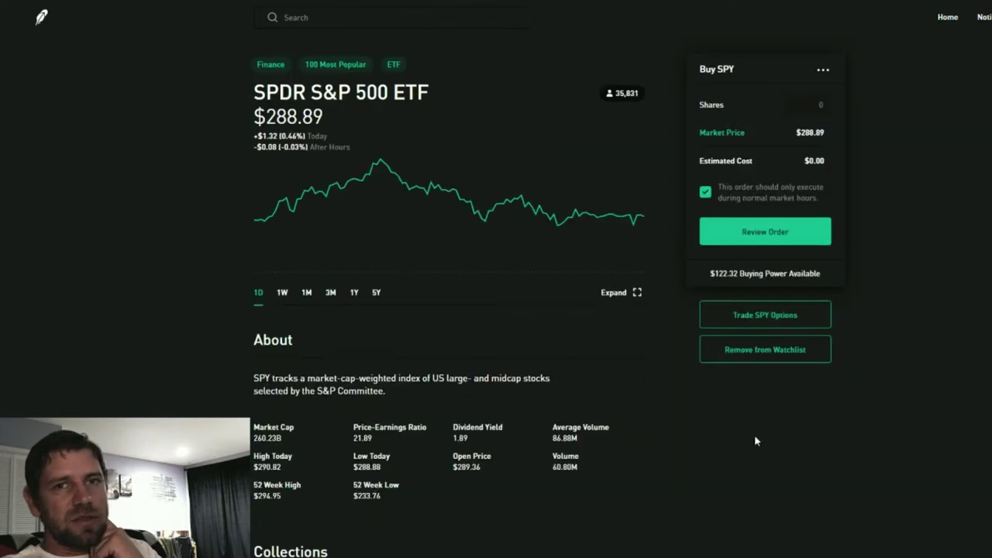
click(279, 302)
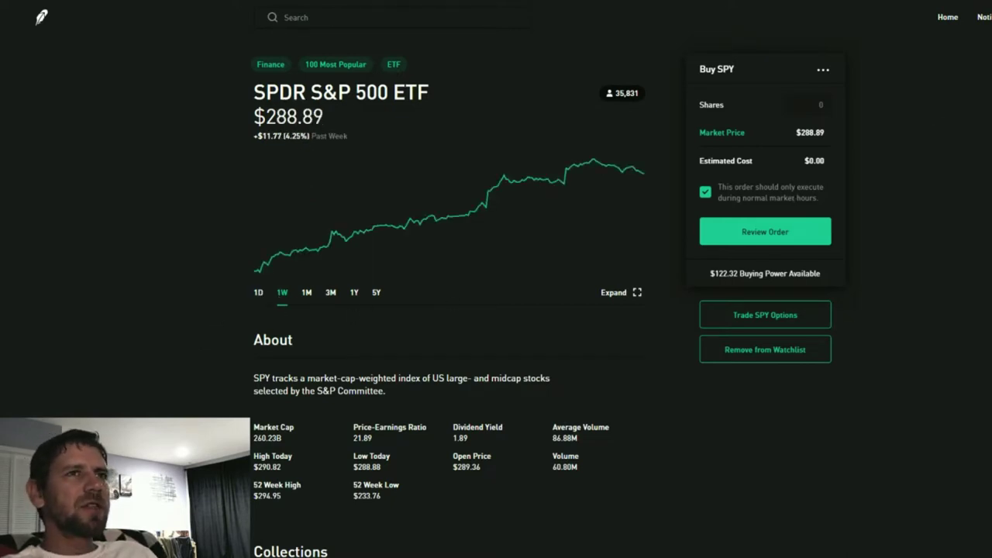
click(943, 21)
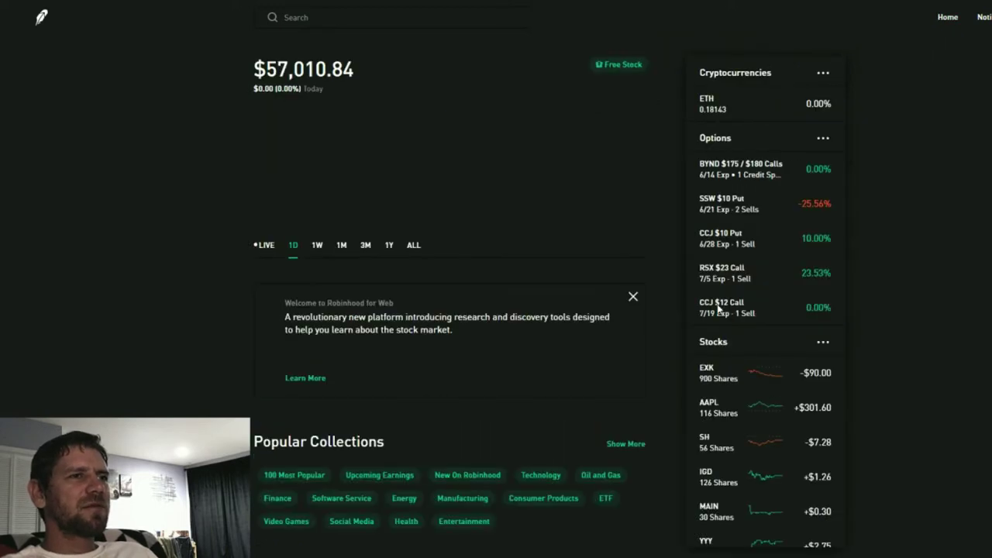
scroll(669, 345, down, 3)
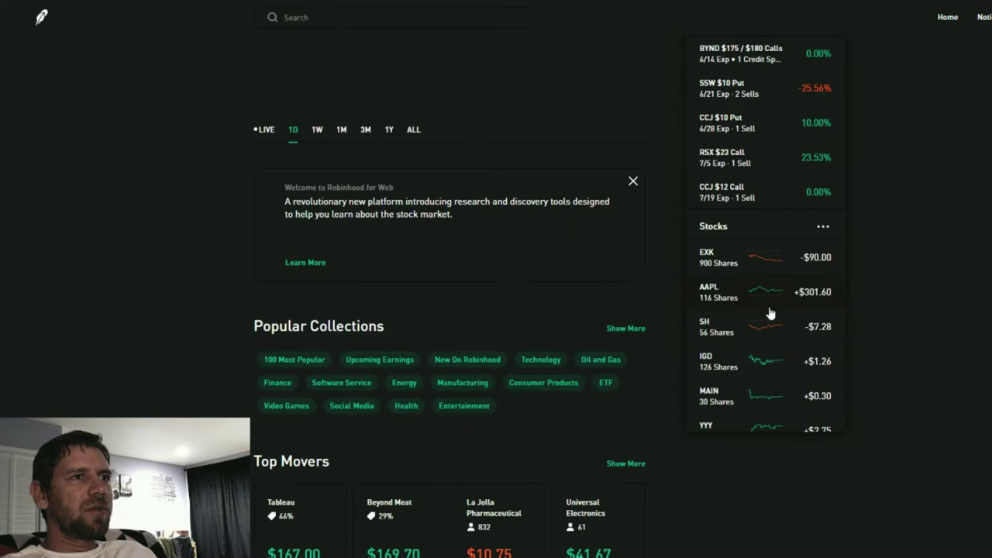
scroll(768, 317, down, 2)
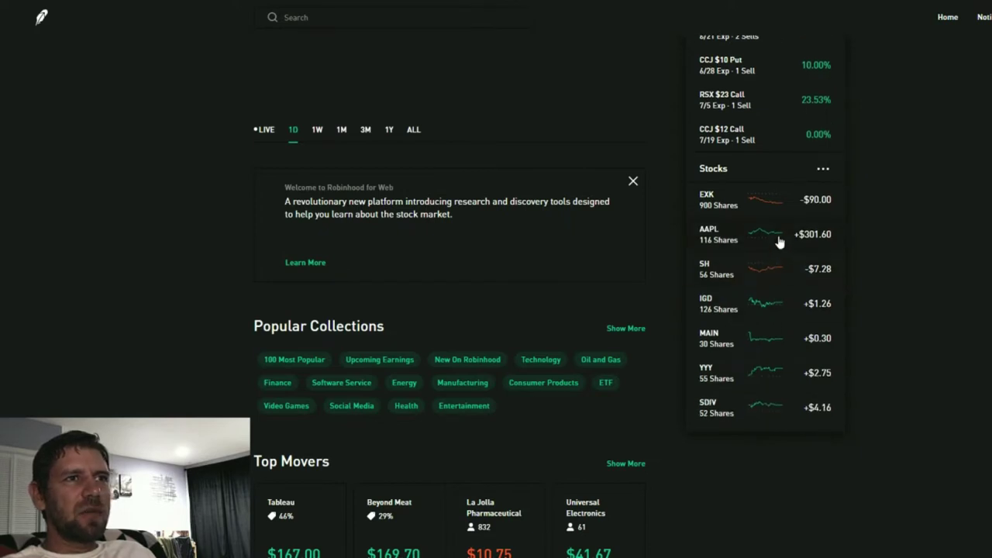
scroll(779, 242, down, 2)
scroll(746, 248, down, 5)
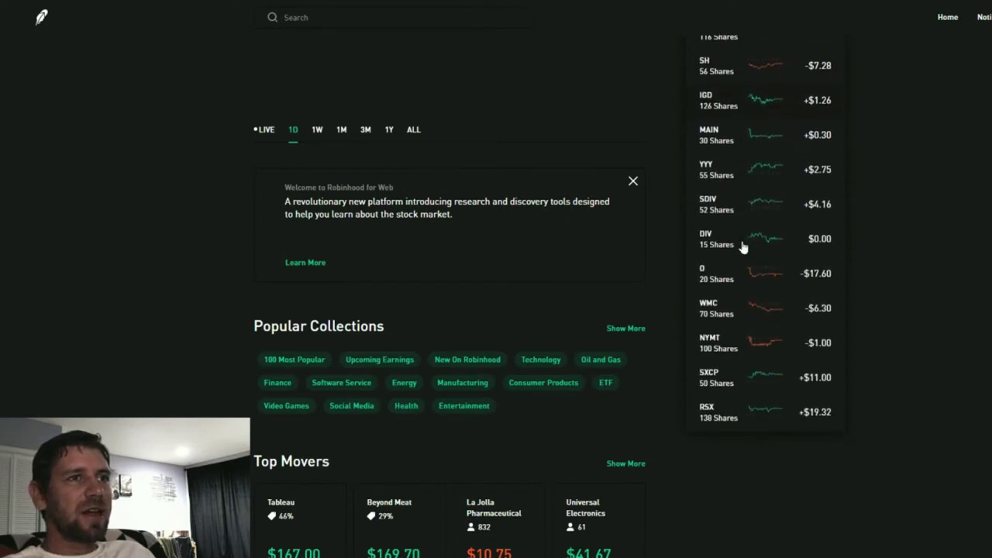
scroll(742, 246, down, 5)
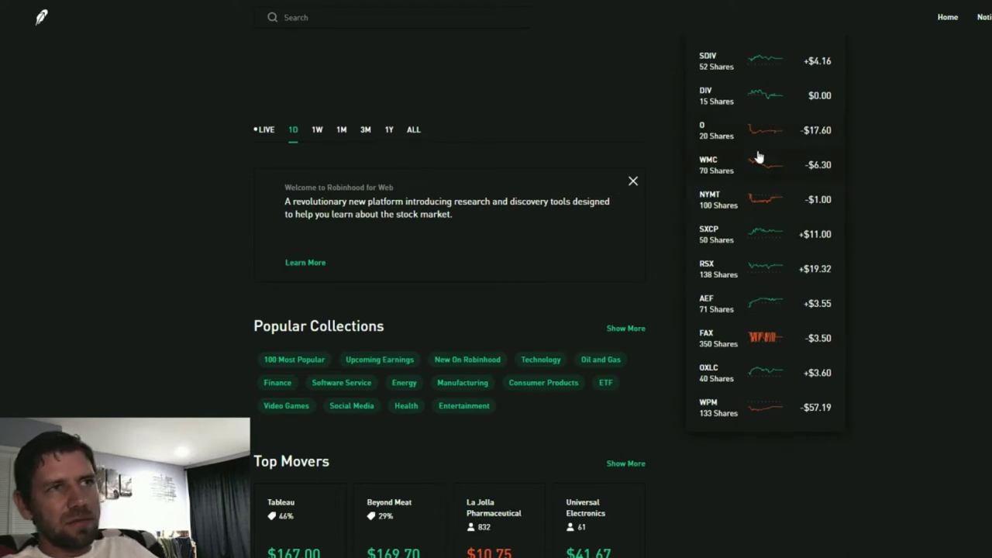
scroll(757, 162, down, 4)
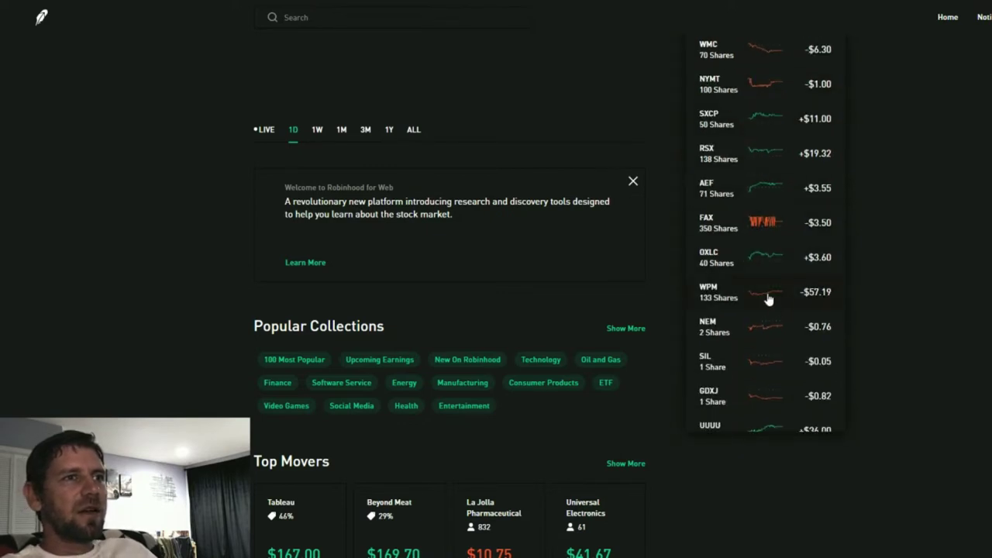
scroll(759, 271, down, 4)
scroll(763, 254, down, 2)
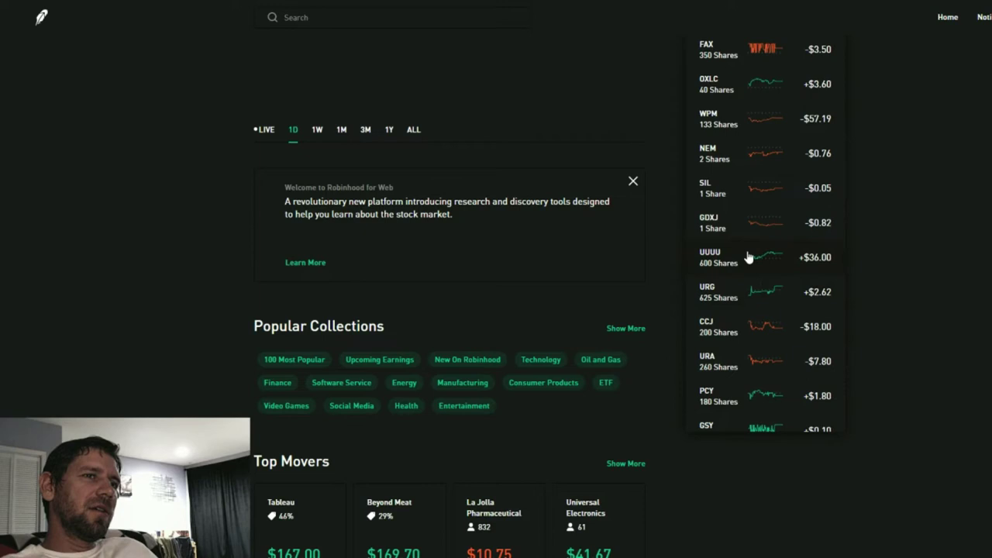
scroll(749, 257, down, 4)
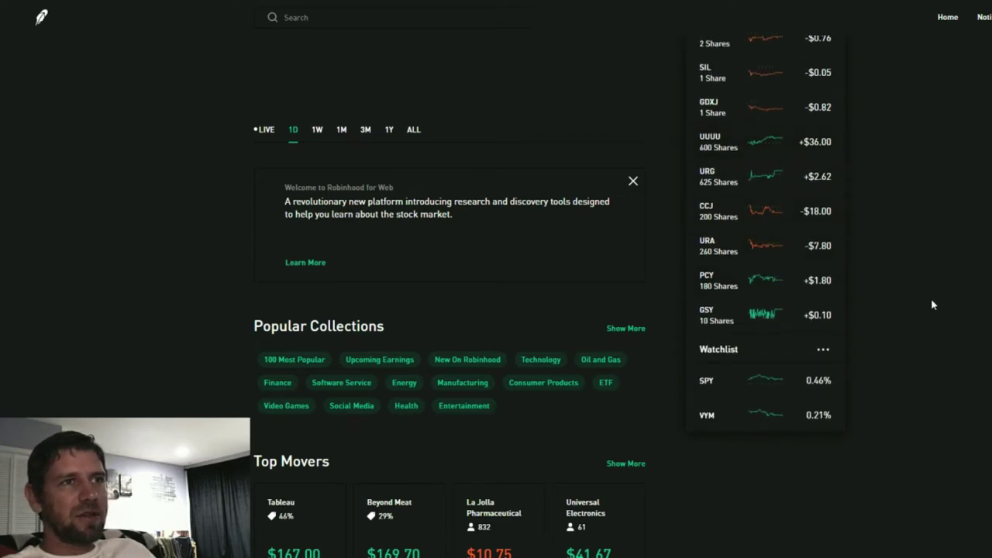
scroll(784, 339, up, 20)
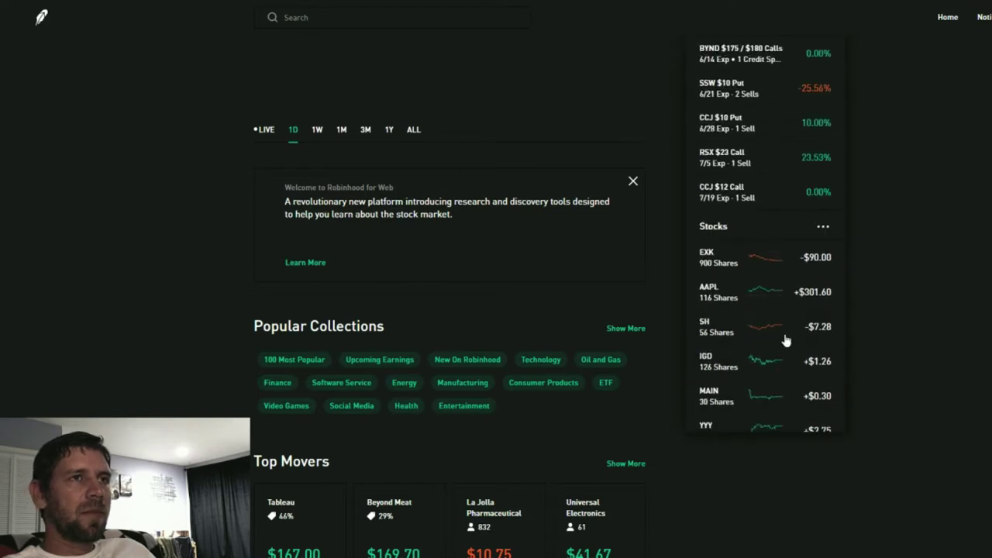
scroll(610, 276, up, 2)
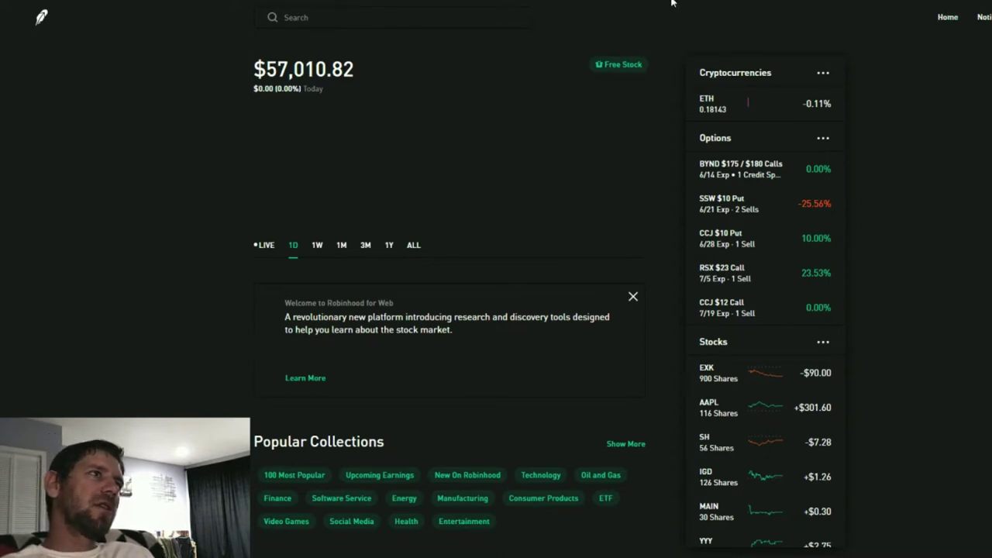
Search for 'Byn' and open the Beyond Meat (BYND) stock page
click(484, 13)
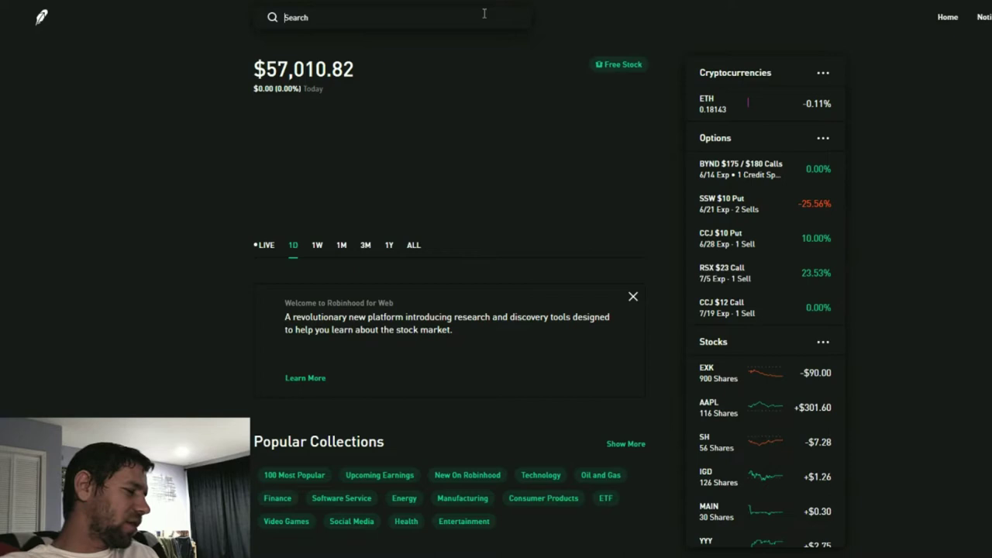
text(By)
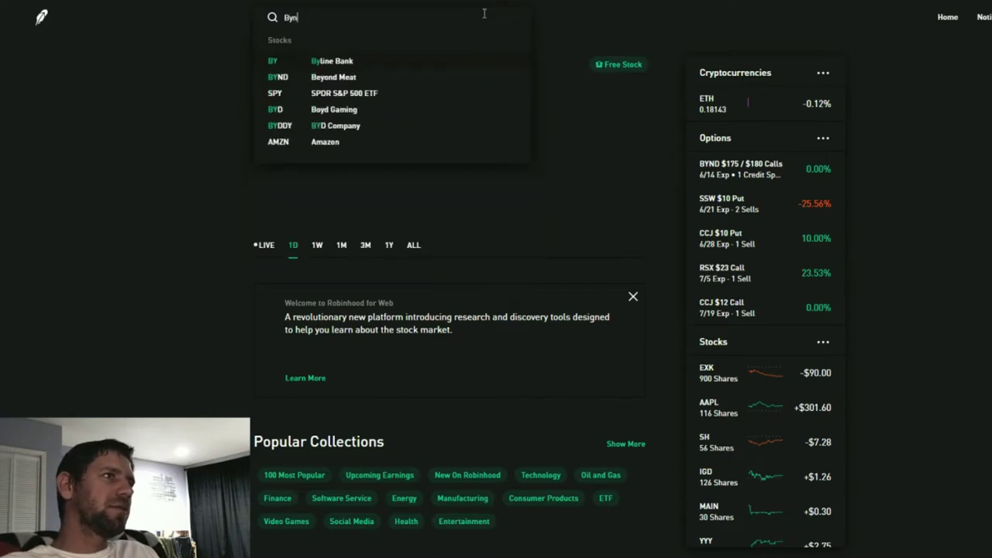
text(n)
key(Return)
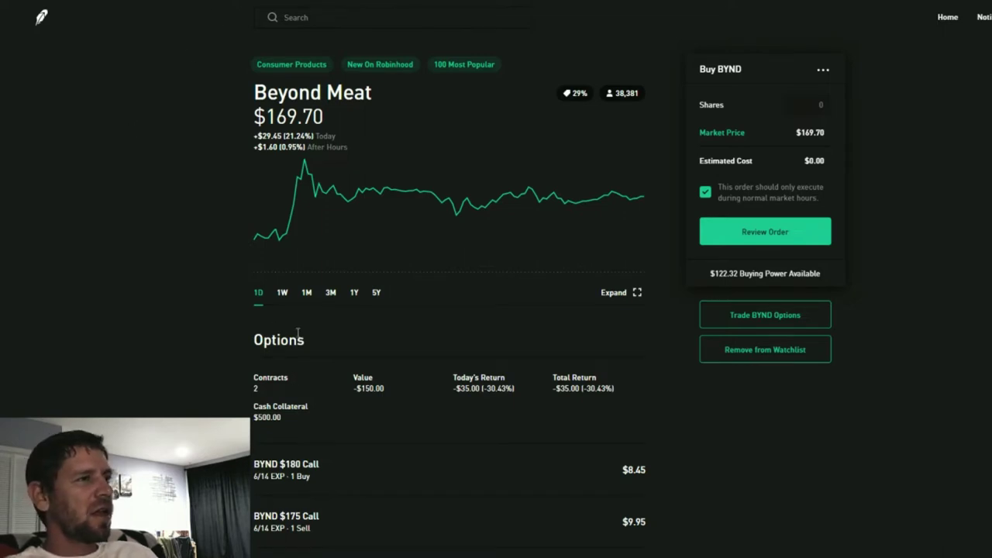
Switch Beyond Meat's price chart through the 1W, 1M and 3M ranges
click(281, 294)
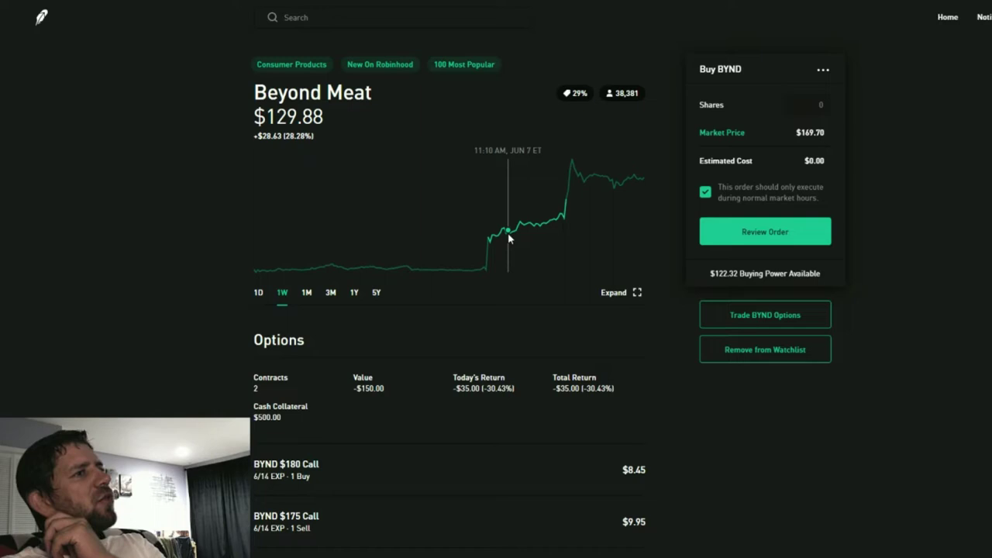
click(308, 301)
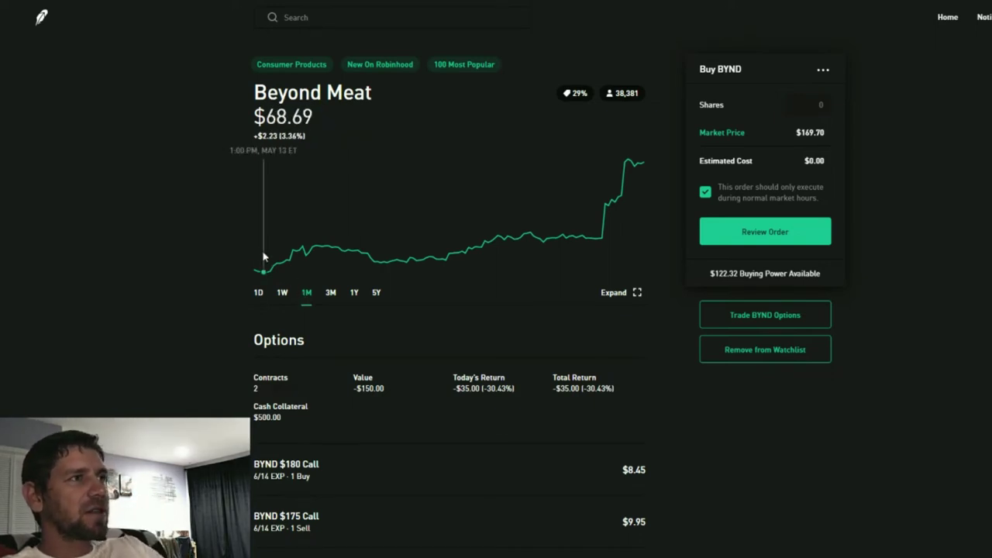
click(331, 295)
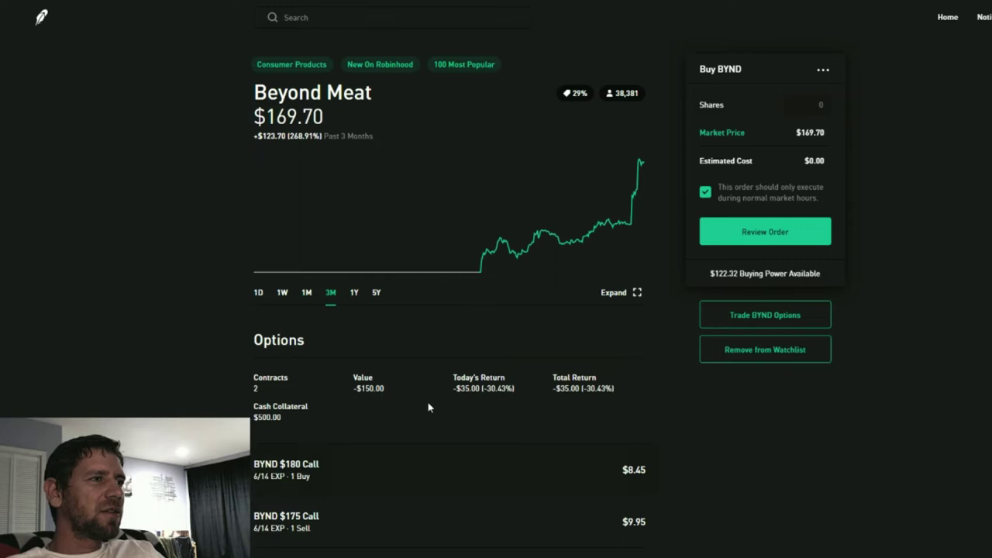
scroll(428, 407, down, 2)
scroll(424, 407, up, 1)
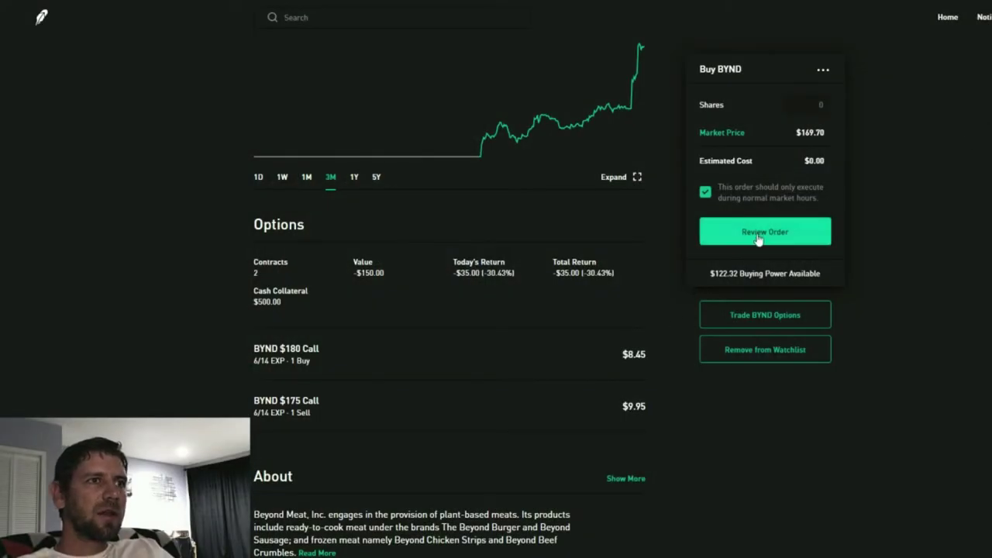
Open the BYND options chain and switch it to put options
click(759, 315)
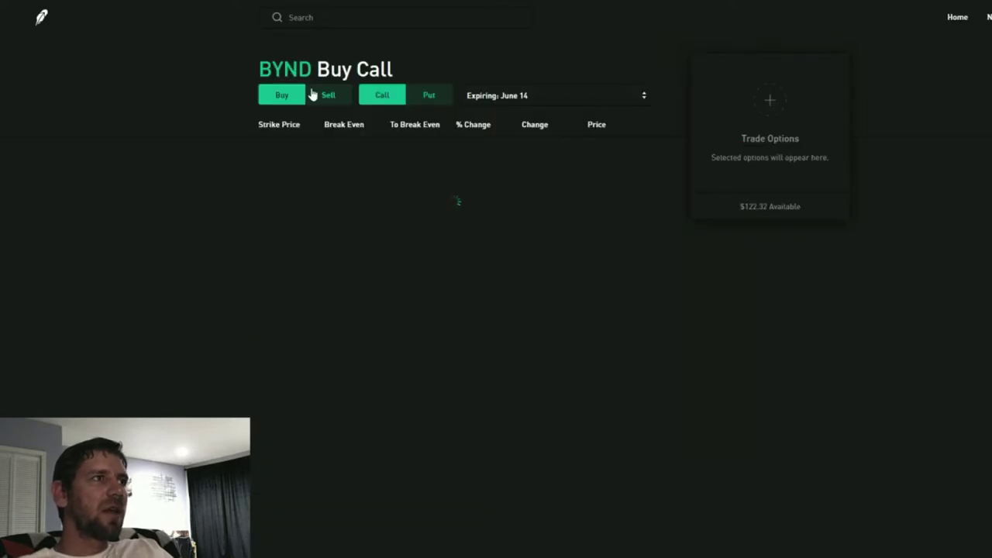
click(414, 100)
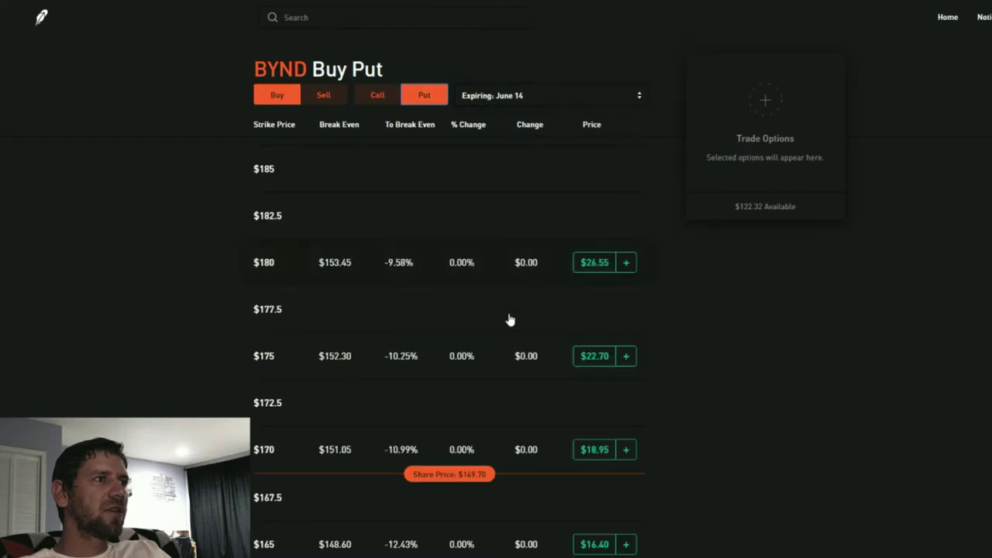
scroll(476, 361, down, 3)
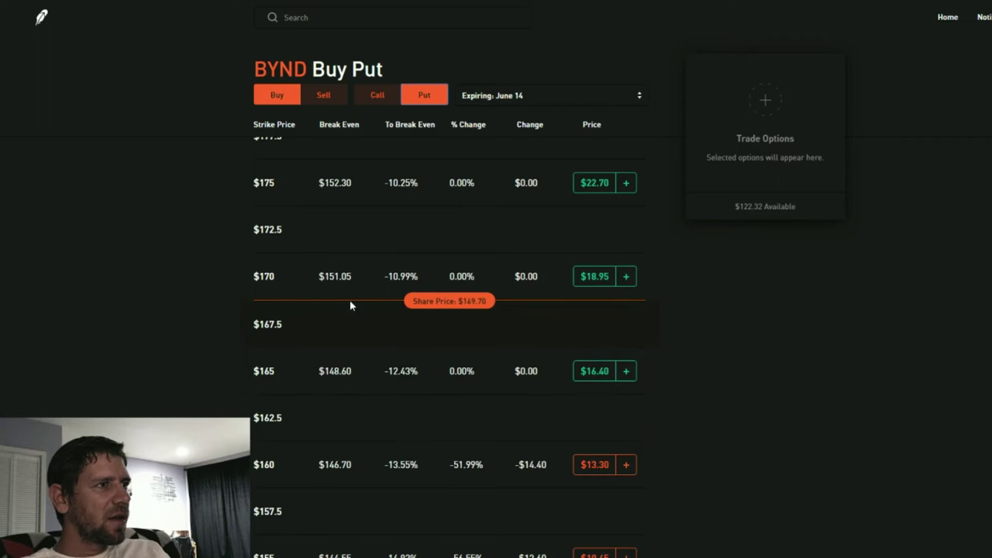
scroll(359, 336, down, 1)
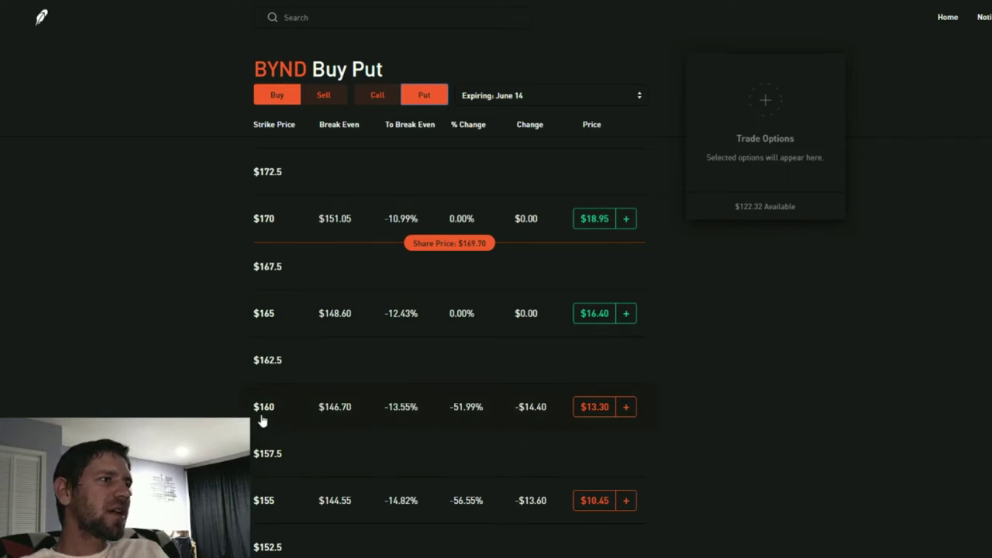
scroll(506, 415, down, 1)
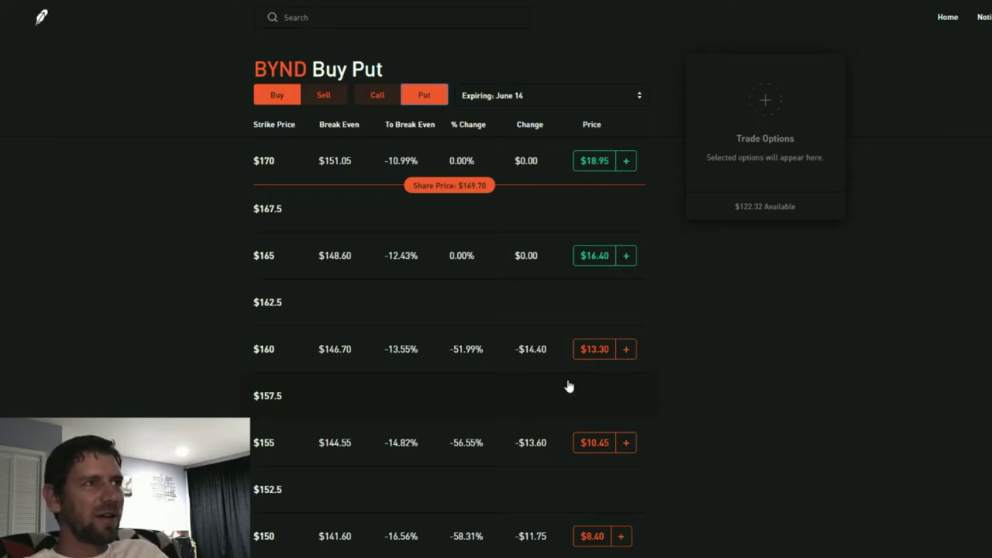
Keep the June 14 expiration and scroll through put strikes from $180 down to $148
click(618, 100)
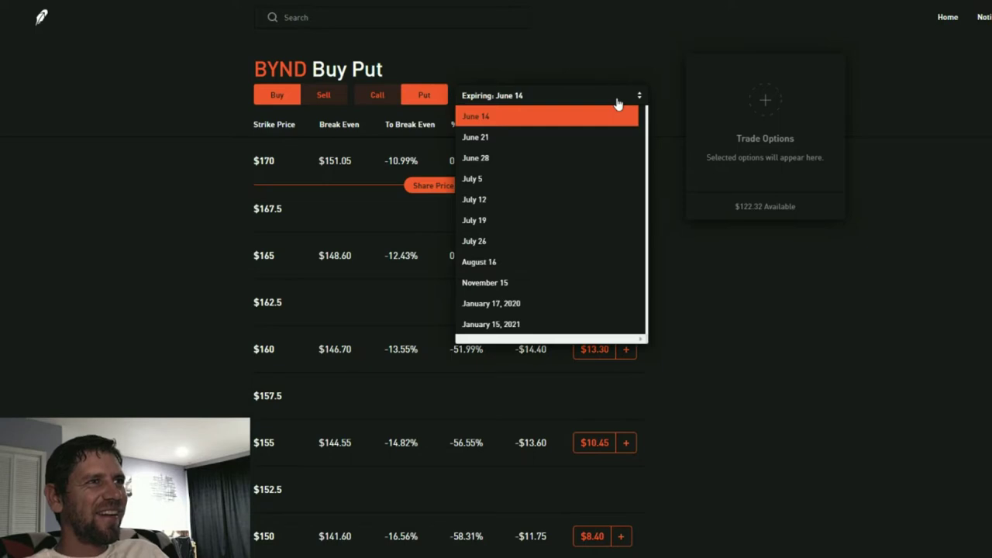
click(618, 103)
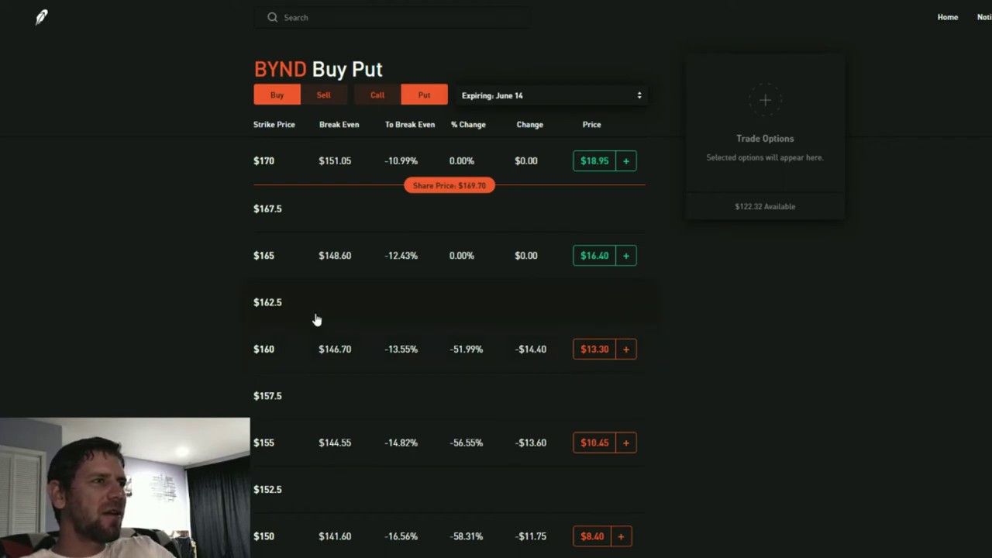
scroll(401, 334, up, 5)
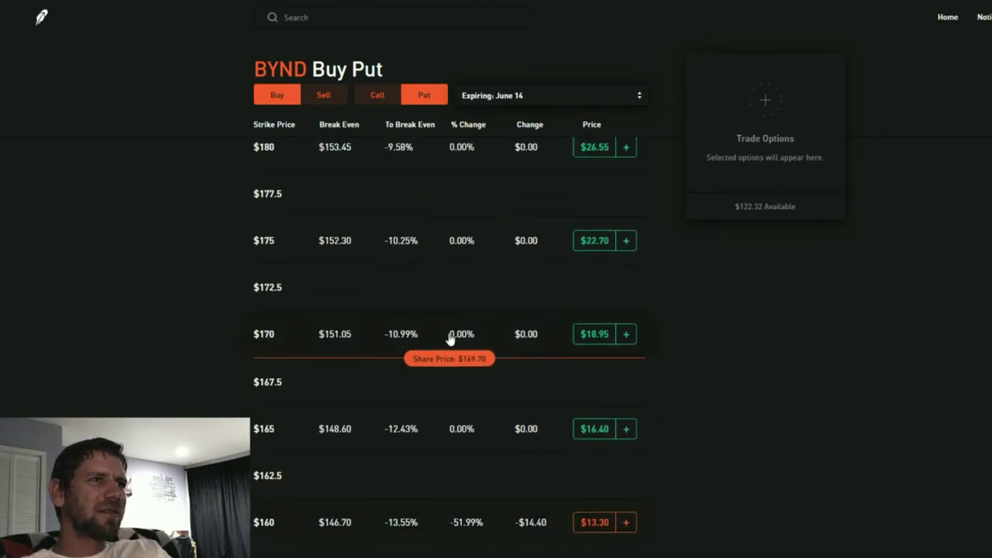
scroll(523, 349, down, 2)
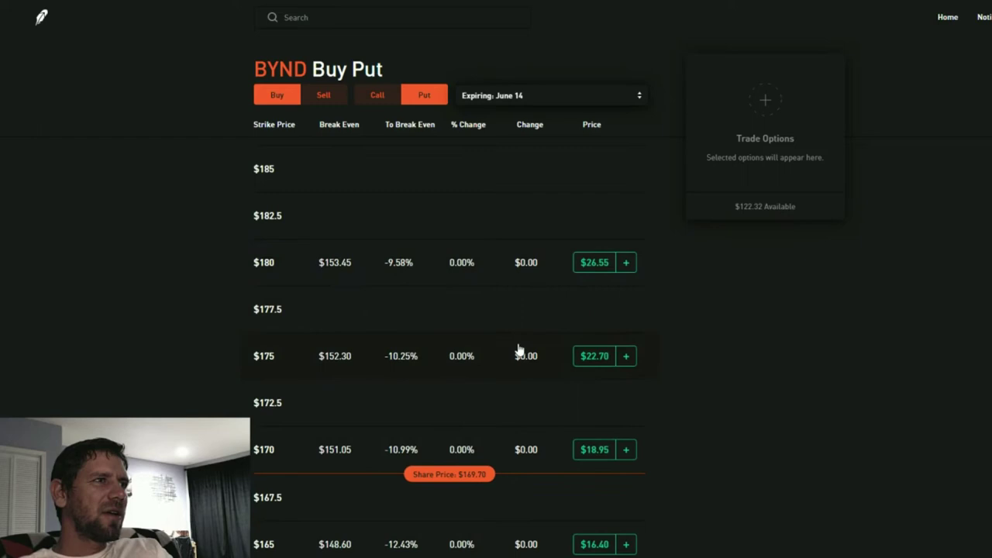
scroll(425, 372, down, 1)
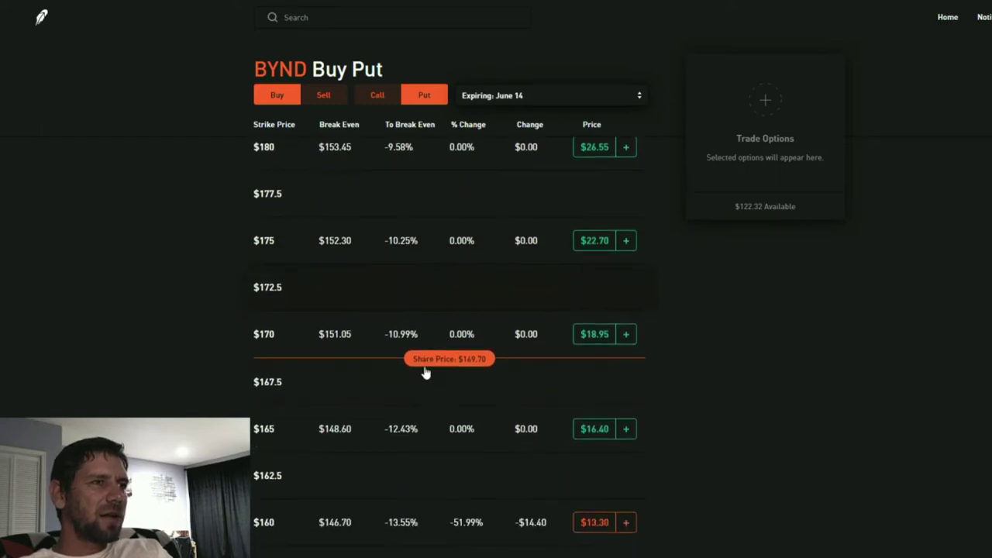
scroll(426, 372, up, 2)
scroll(426, 373, up, 2)
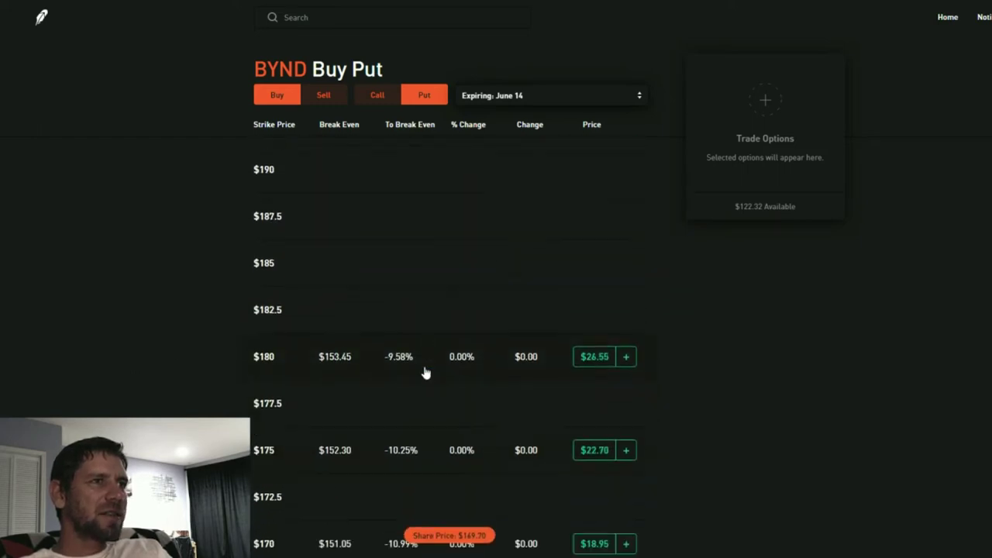
scroll(425, 373, down, 10)
scroll(426, 373, down, 4)
scroll(426, 370, up, 5)
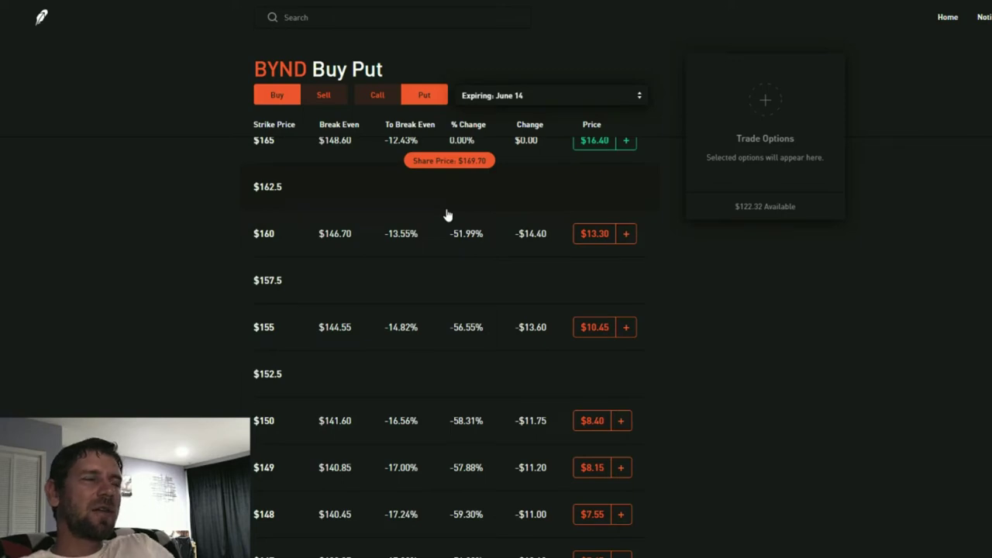
scroll(421, 312, up, 4)
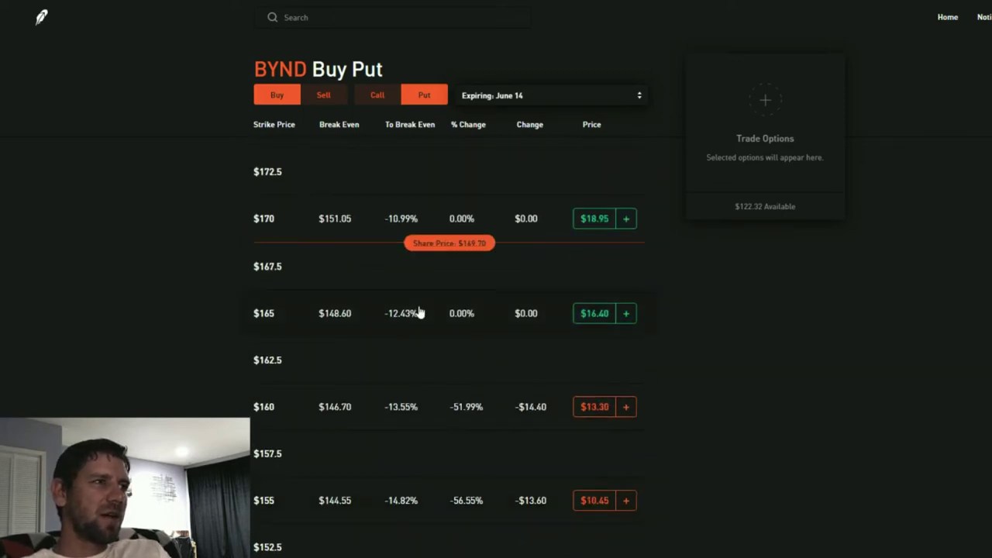
From the home dashboard, open the BYND $175 / $180 Calls position details
click(949, 17)
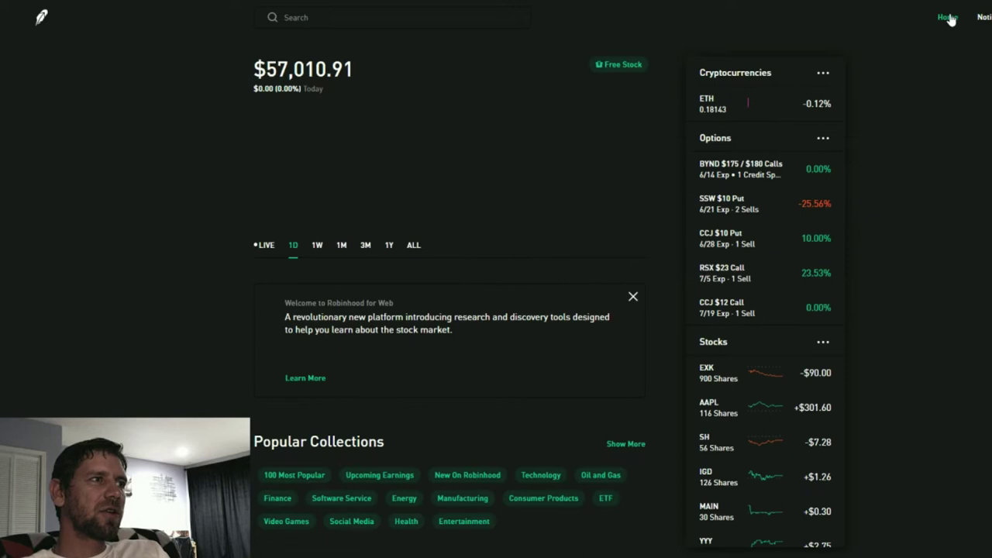
click(773, 175)
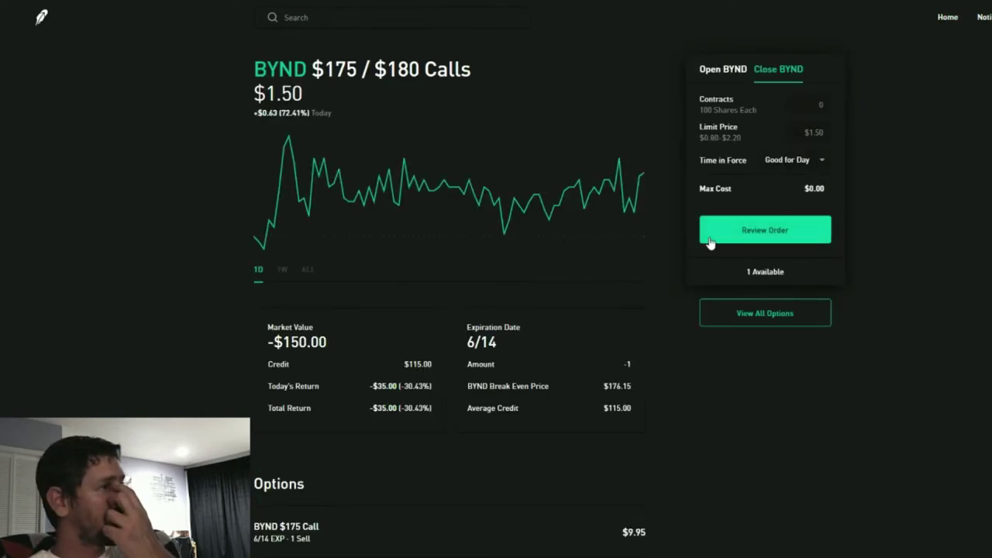
scroll(551, 323, down, 3)
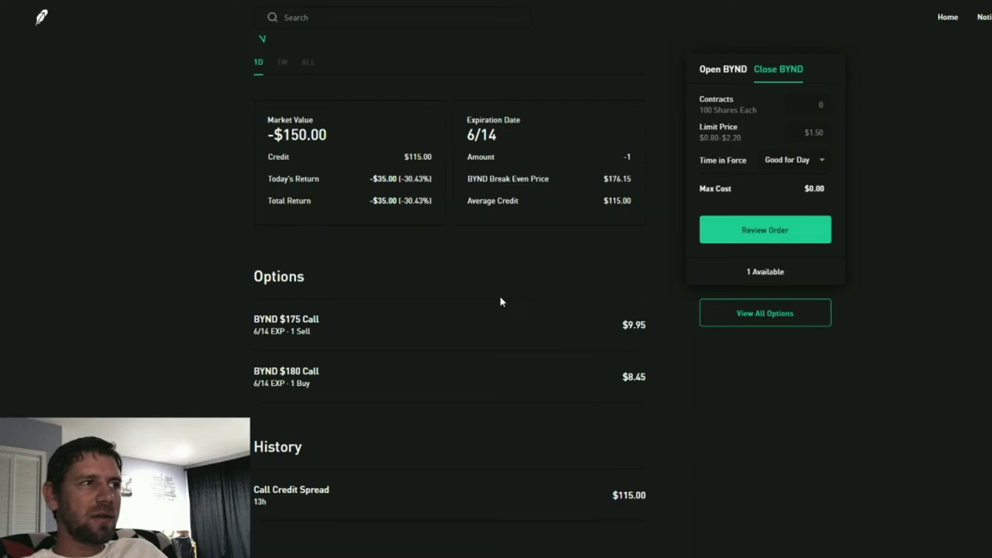
scroll(579, 260, up, 1)
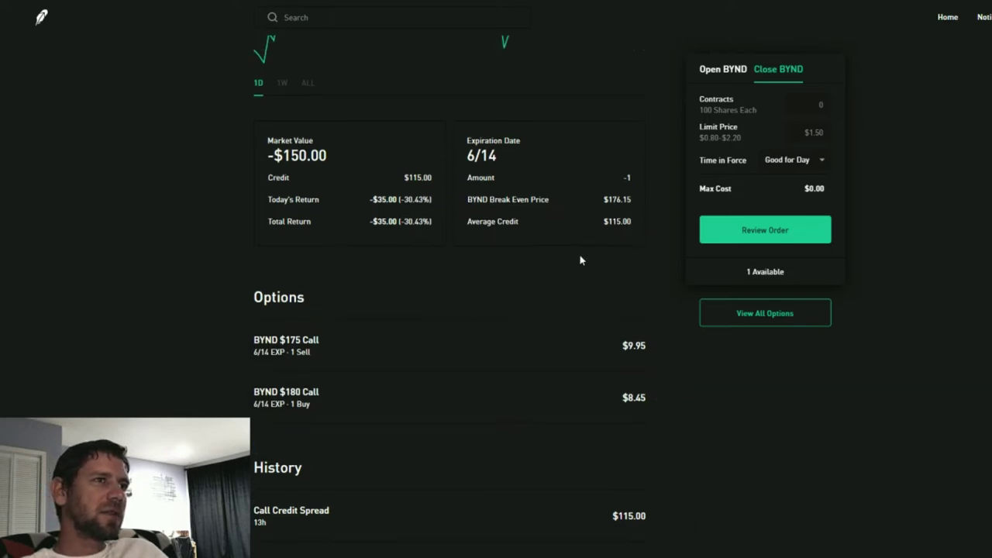
scroll(328, 279, up, 4)
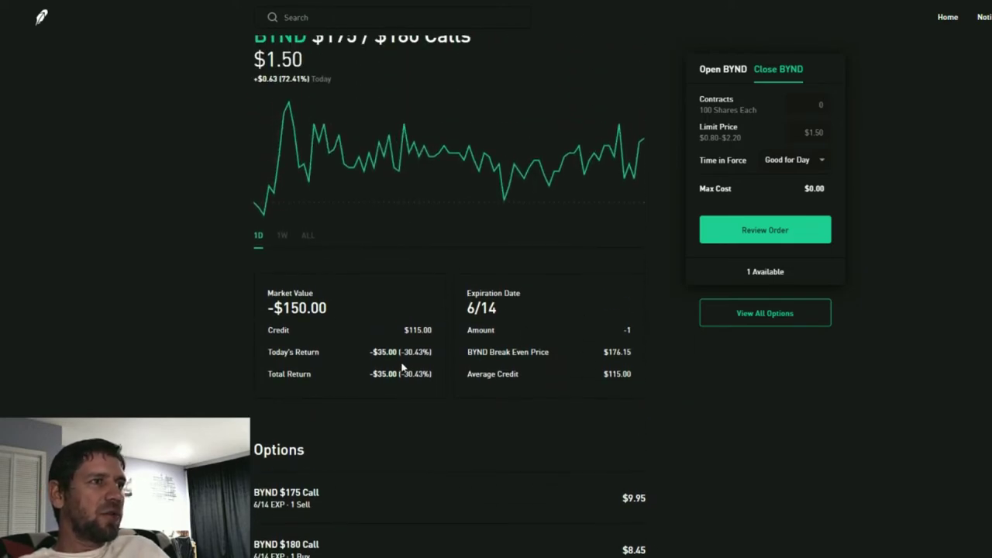
scroll(416, 410, down, 3)
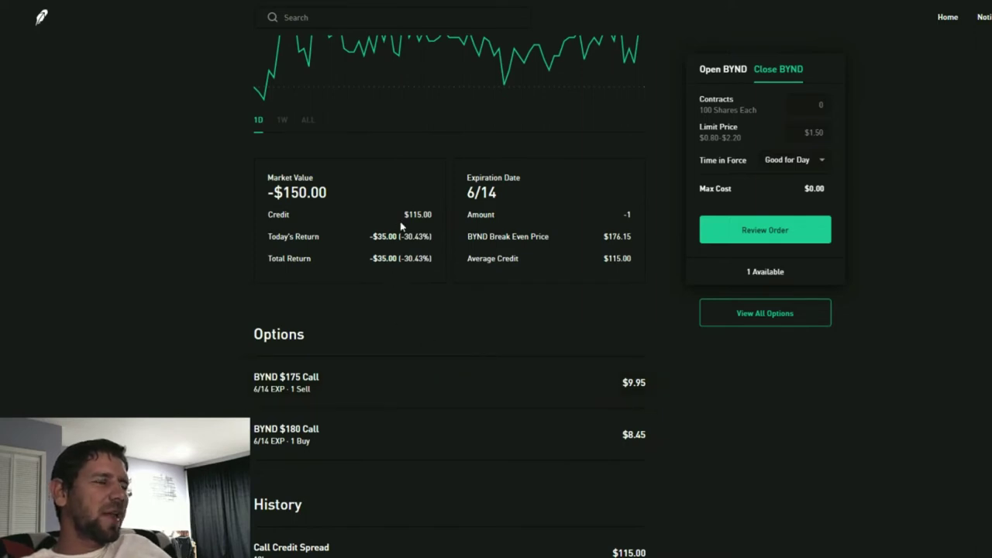
Highlight the spread's credit and return figures, then review the rest of the details
drag(416, 226, 443, 215)
click(354, 277)
click(431, 213)
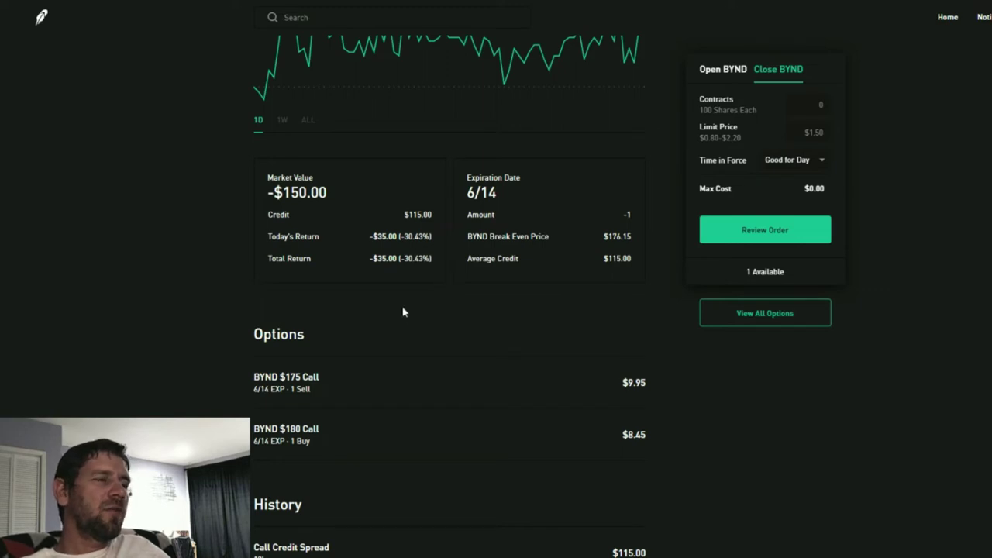
scroll(368, 383, down, 1)
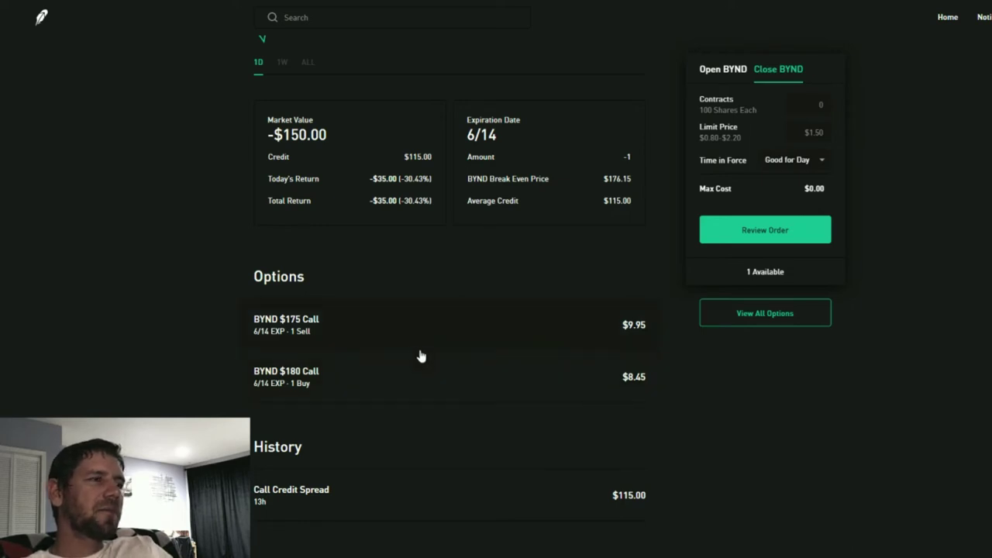
scroll(421, 348, up, 3)
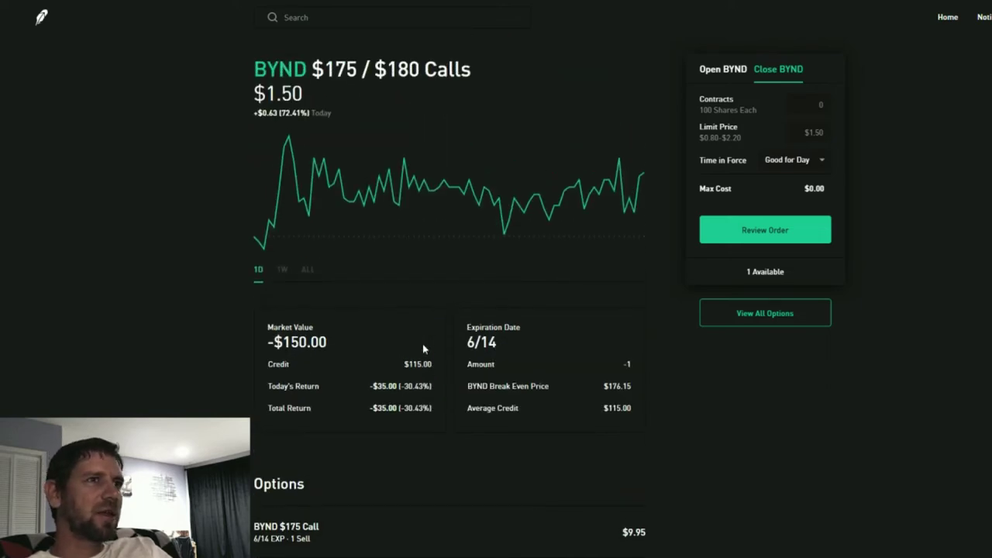
scroll(507, 310, down, 1)
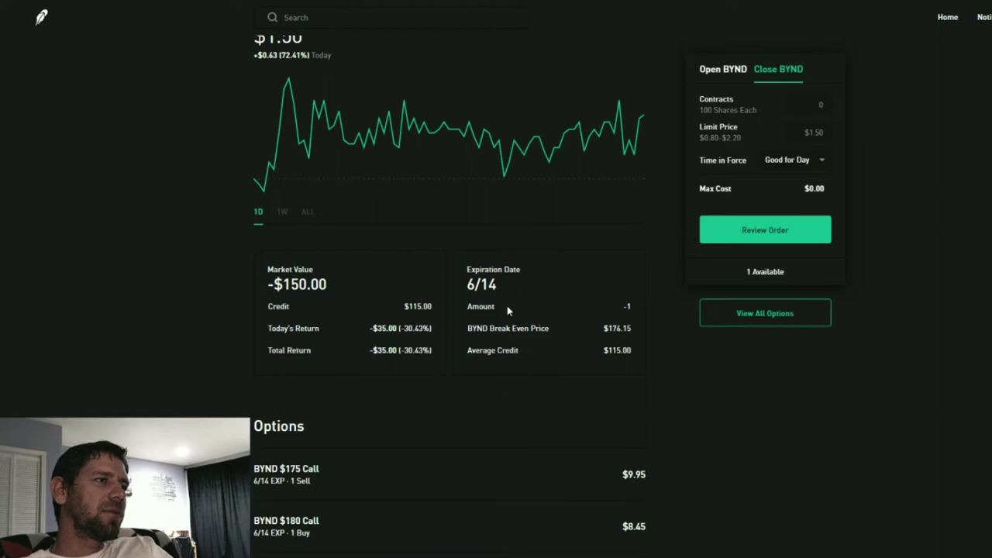
scroll(507, 310, down, 1)
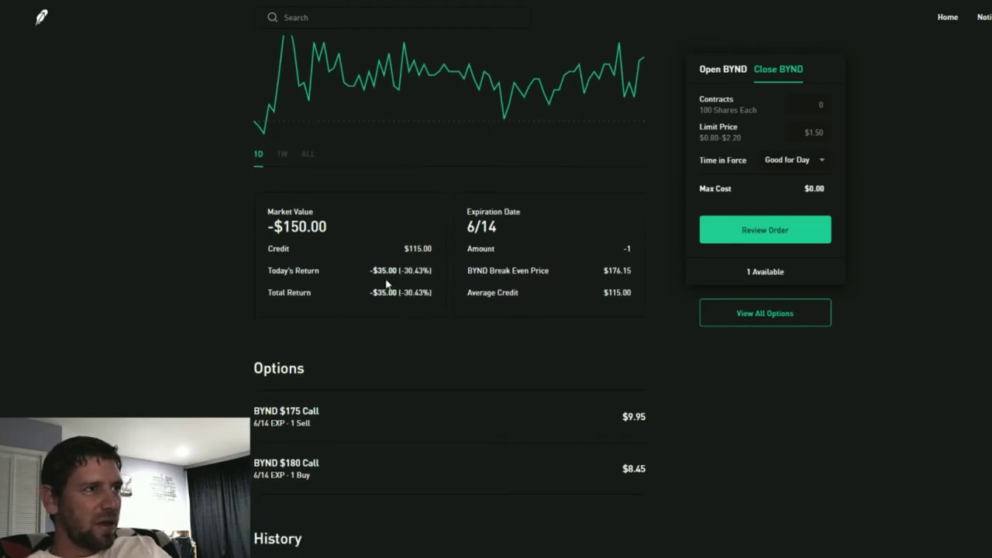
scroll(399, 291, up, 2)
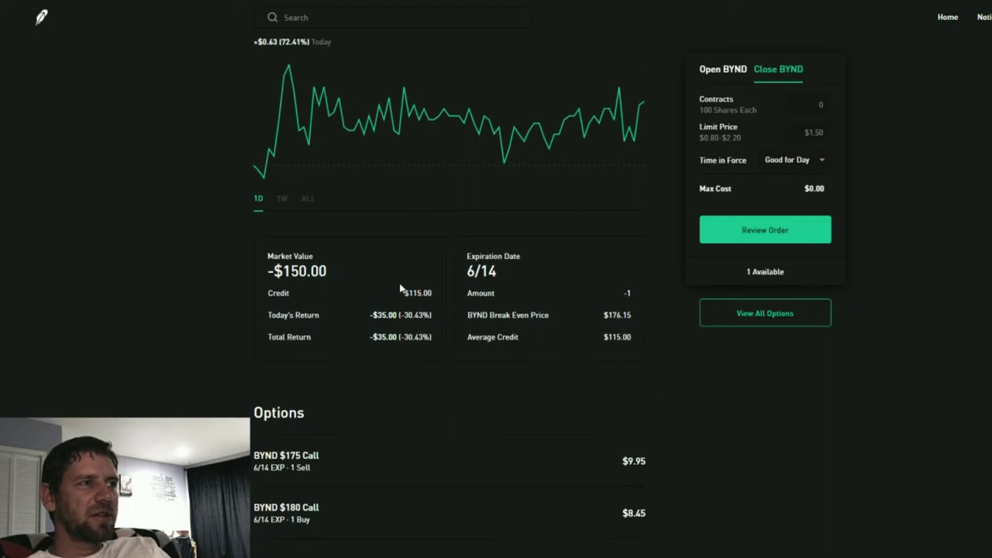
scroll(343, 339, down, 2)
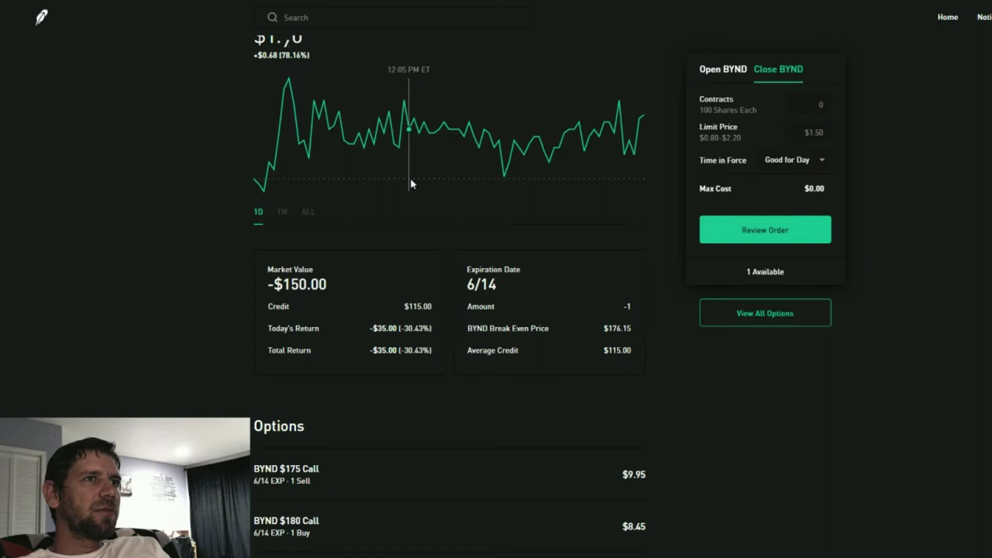
scroll(410, 178, up, 2)
Return to Beyond Meat and open its options chain set to selling calls
key(alt+Left)
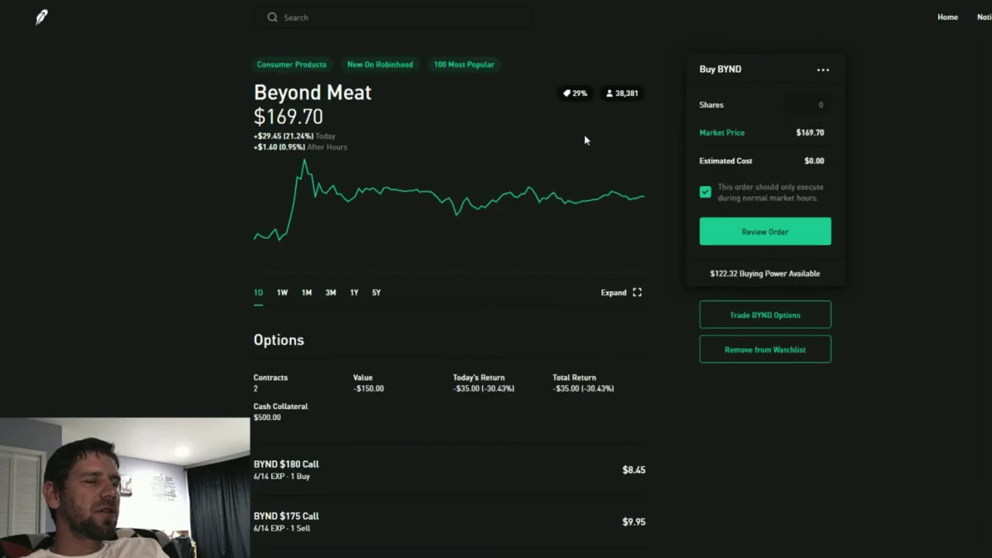
click(760, 314)
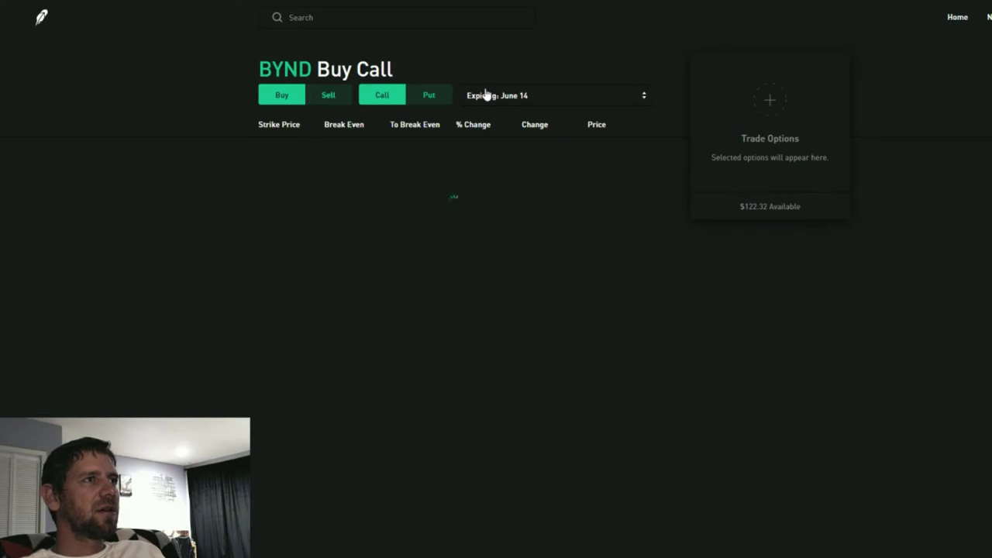
click(327, 95)
scroll(414, 226, up, 1)
scroll(417, 231, up, 3)
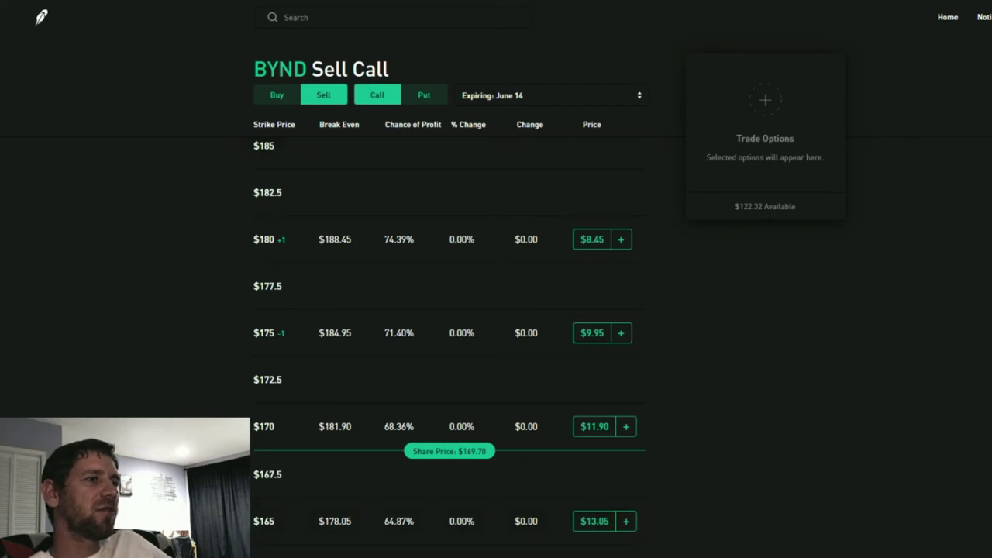
Scroll through the June 14 sell-call strike prices for BYND
scroll(420, 314, down, 2)
scroll(421, 315, up, 1)
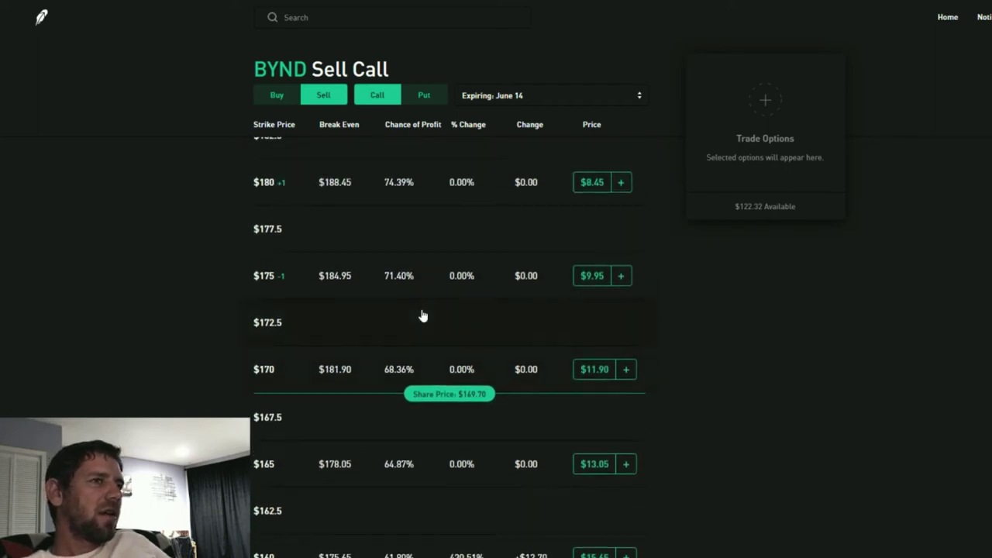
scroll(421, 317, up, 2)
scroll(421, 316, down, 1)
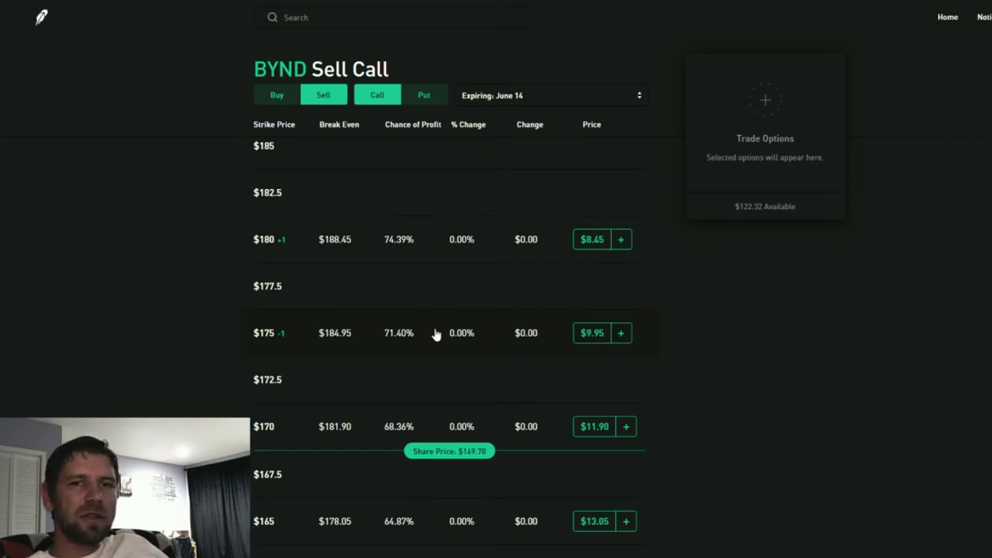
scroll(434, 268, up, 3)
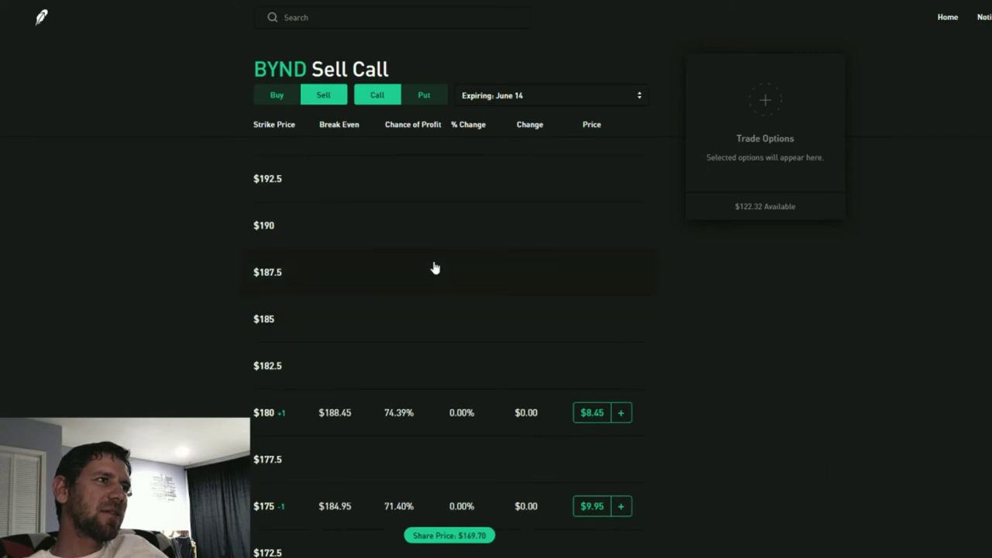
scroll(434, 268, down, 3)
scroll(439, 329, up, 3)
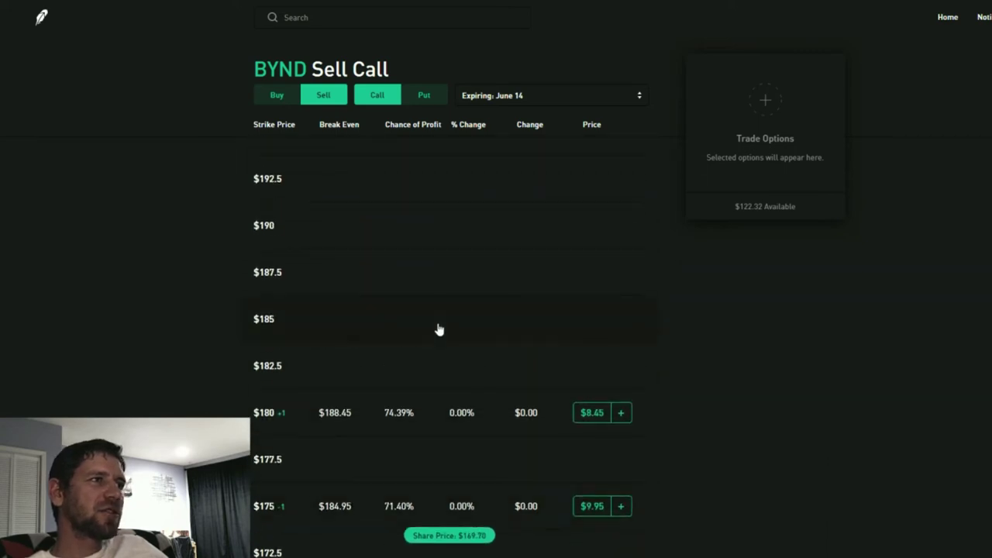
scroll(438, 330, up, 2)
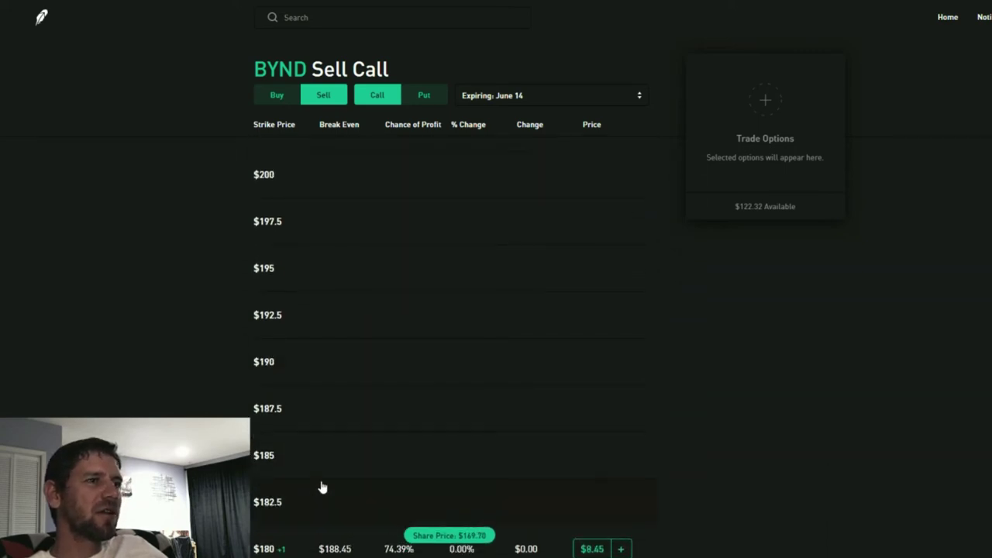
scroll(323, 487, up, 1)
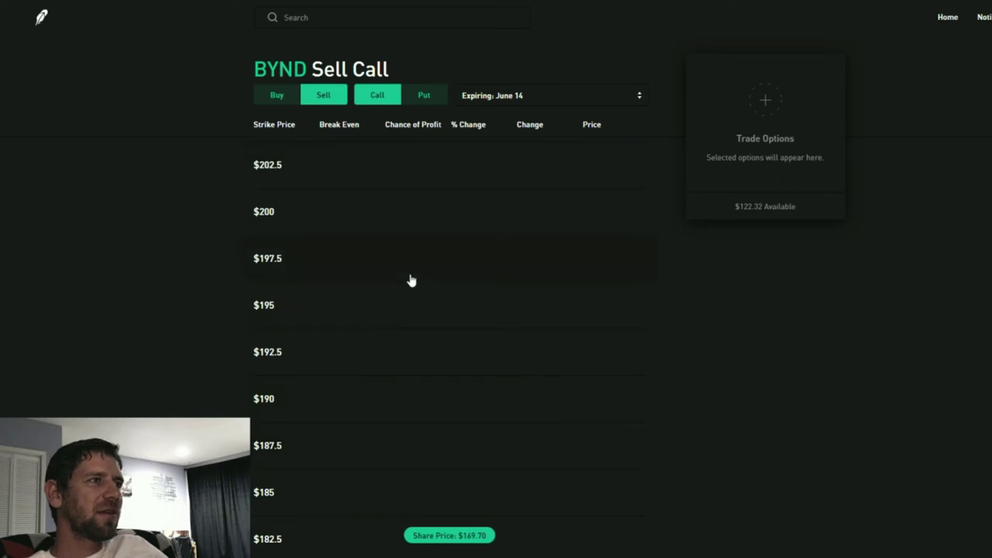
scroll(410, 318, down, 4)
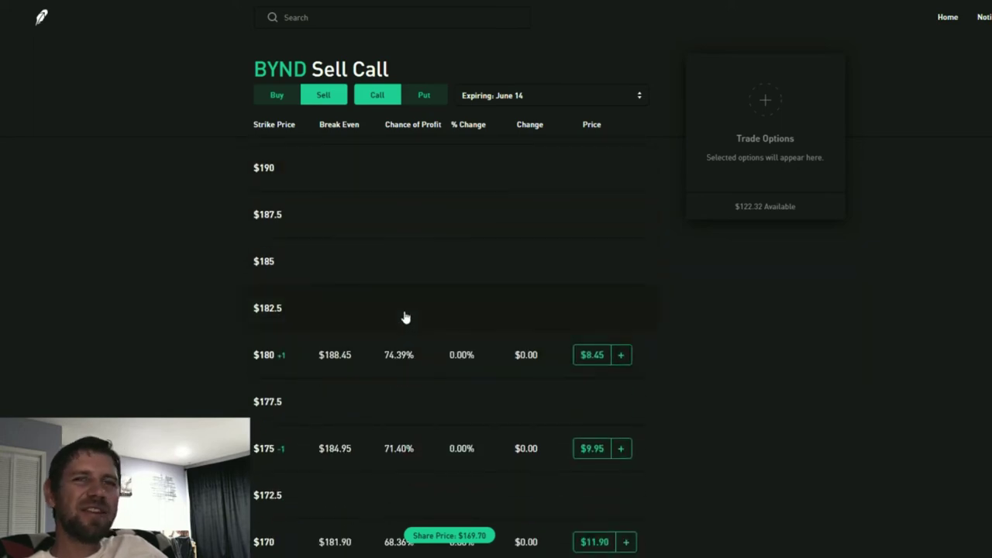
scroll(403, 318, up, 5)
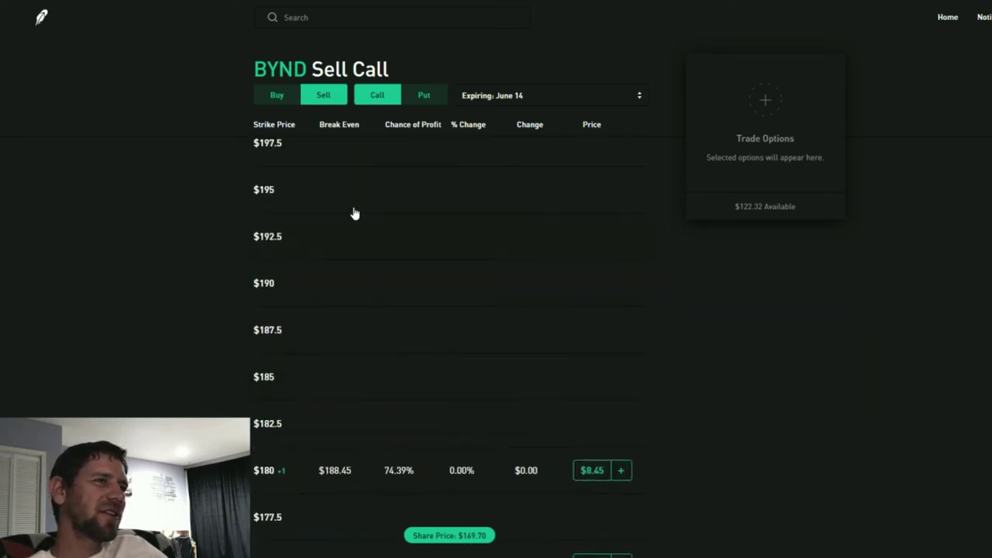
scroll(382, 295, down, 3)
scroll(382, 315, down, 3)
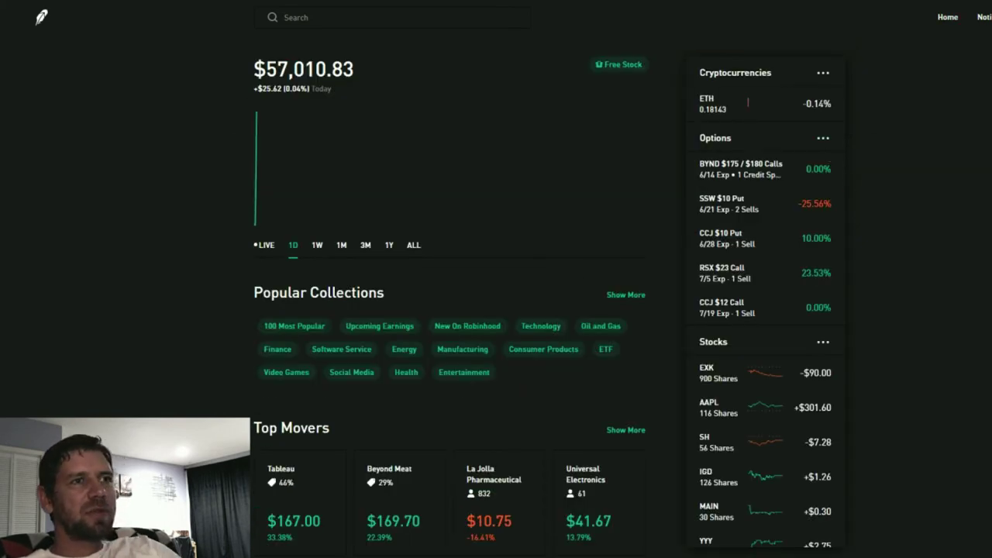
scroll(777, 459, down, 3)
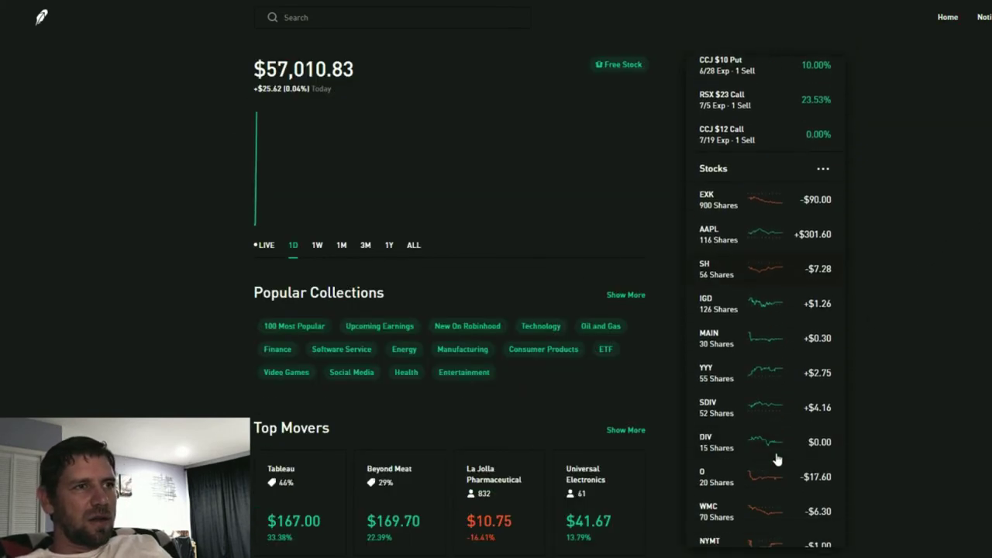
click(782, 278)
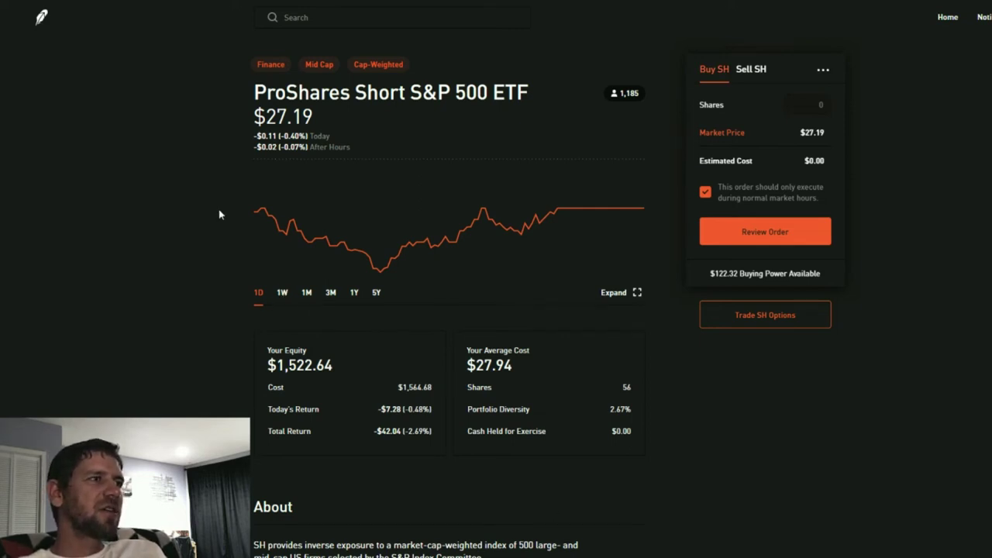
click(283, 295)
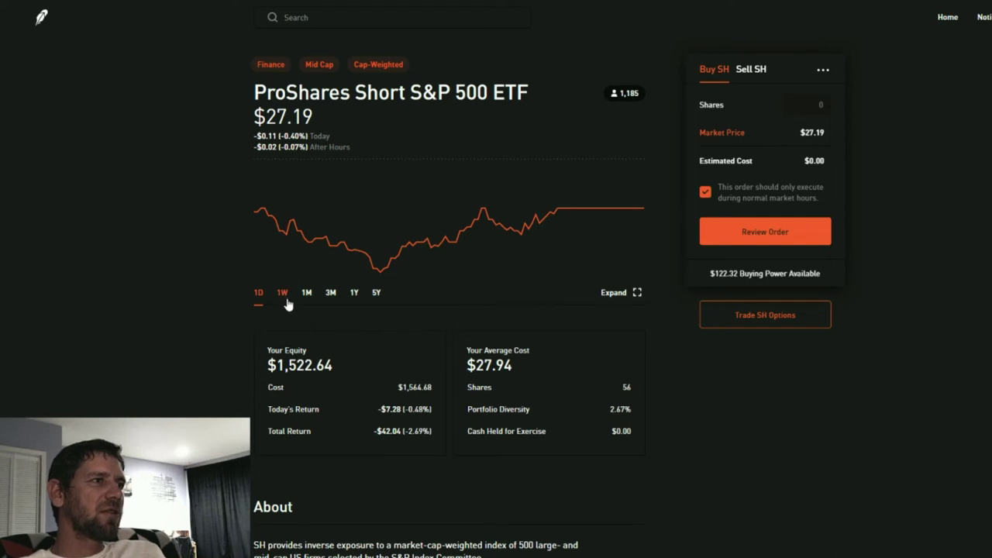
click(307, 296)
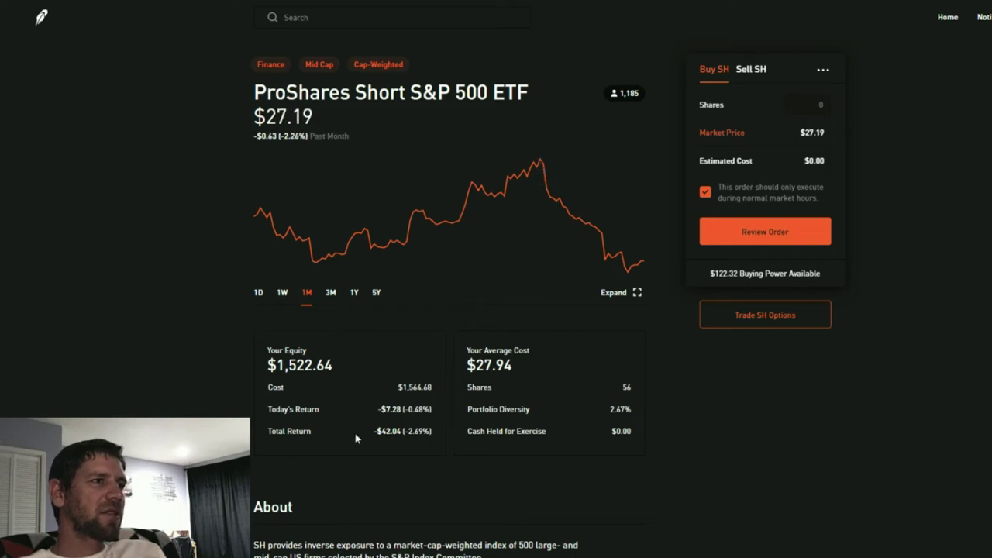
drag(373, 431, 430, 435)
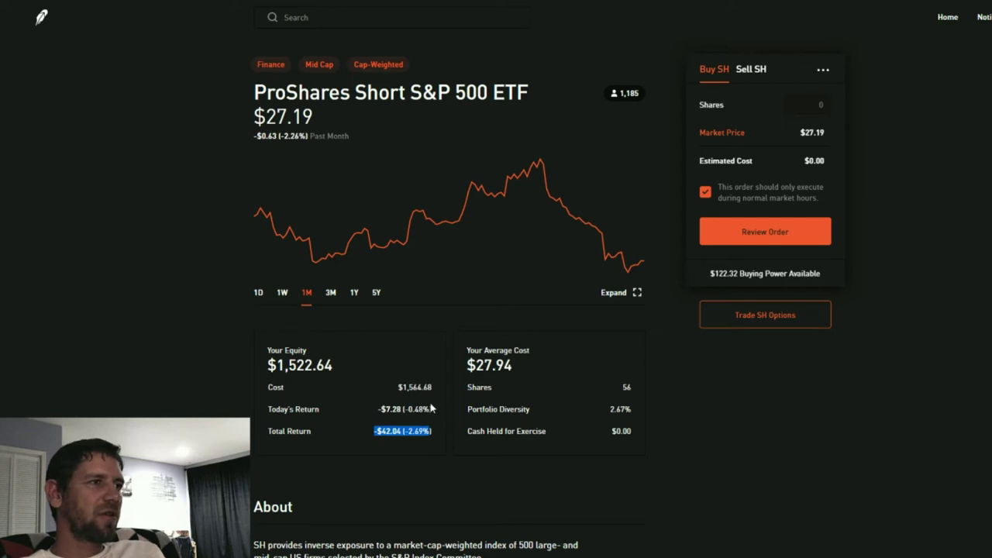
click(401, 421)
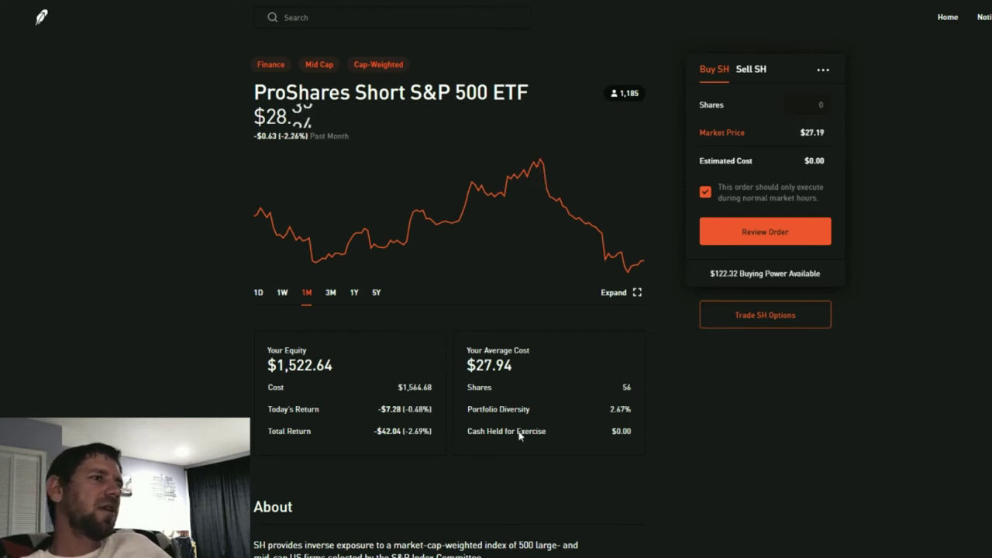
drag(370, 431, 415, 434)
click(441, 438)
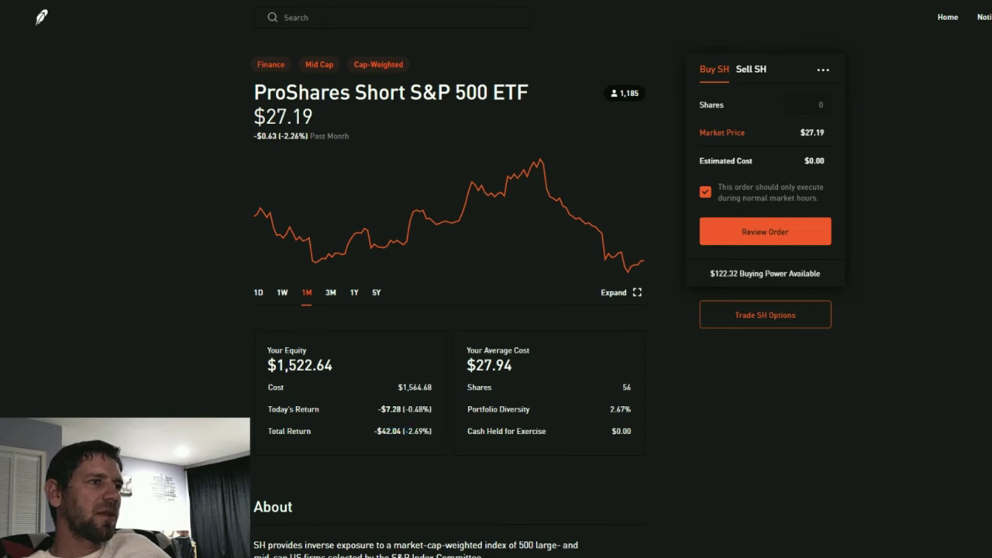
Go to the home dashboard and open SPY from the sidebar watchlist
click(946, 23)
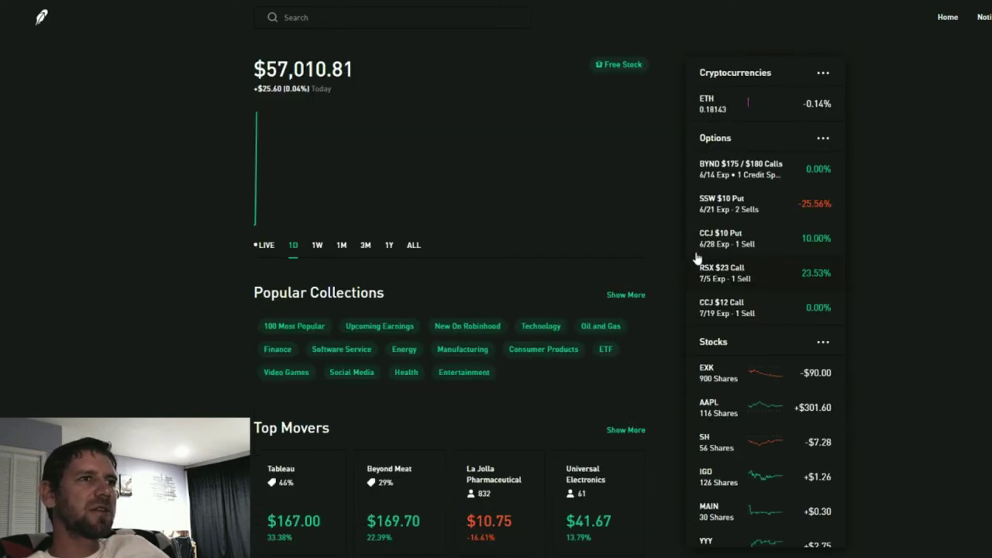
scroll(805, 461, down, 3)
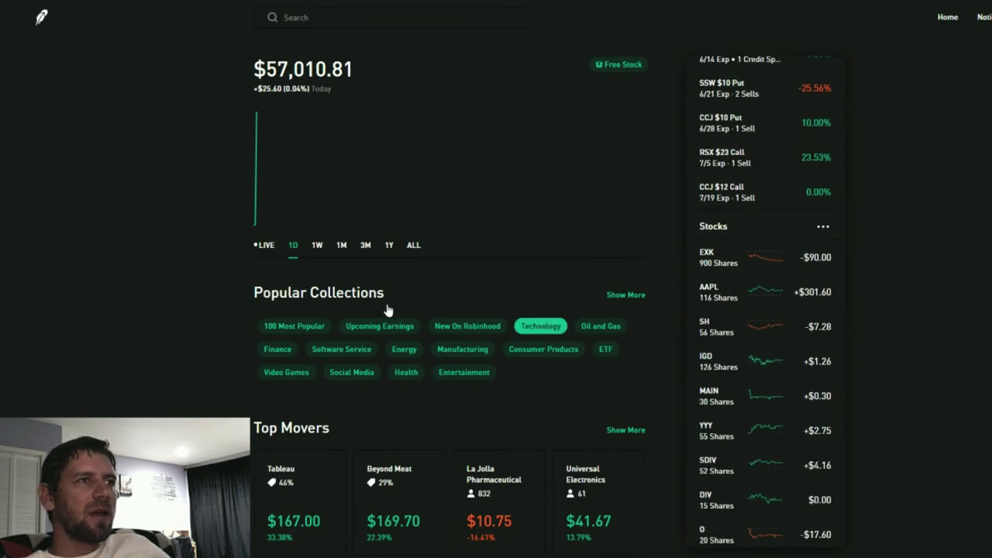
scroll(782, 442, down, 10)
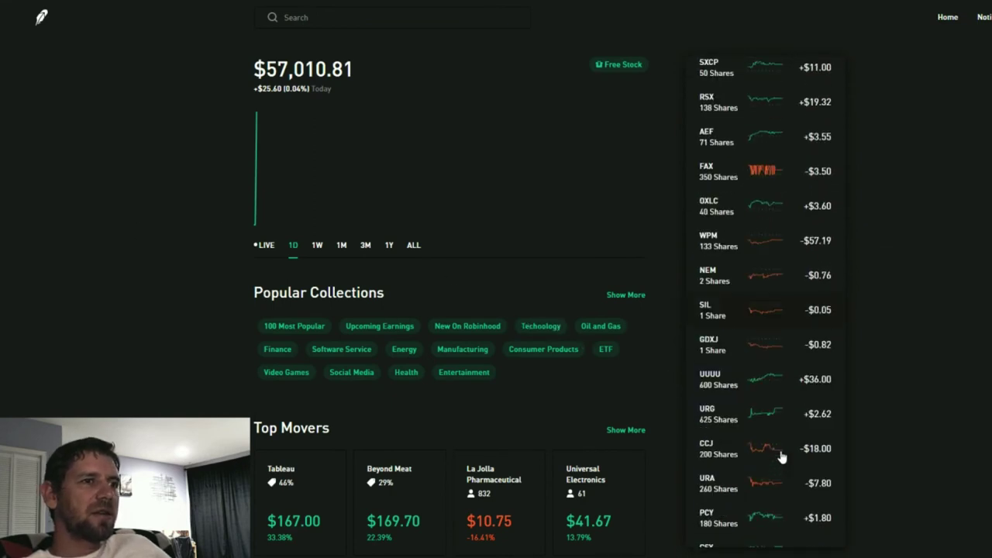
scroll(781, 458, down, 5)
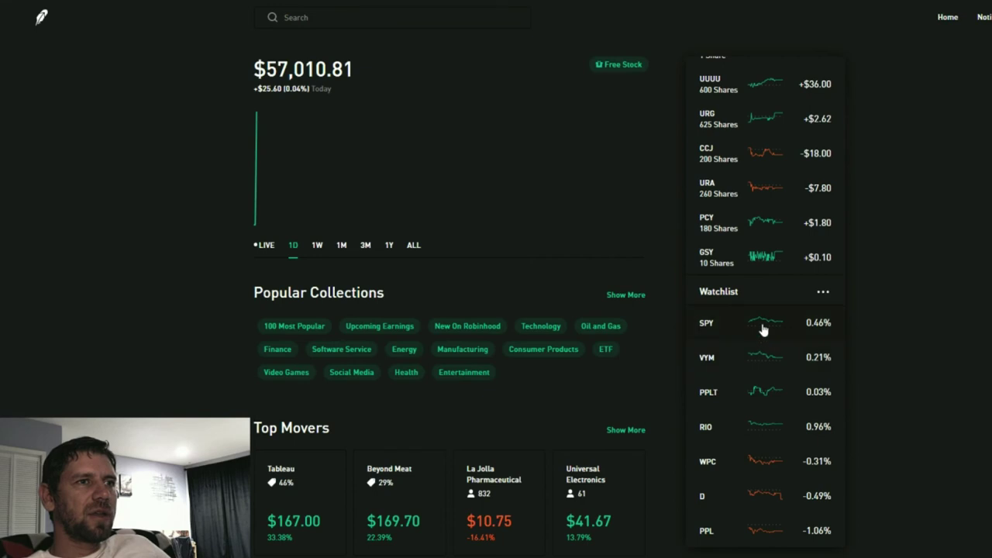
click(763, 323)
Cycle SPY's chart through the 1W, 1M, 3M, 1Y and 5Y ranges, ending on 1M
click(282, 293)
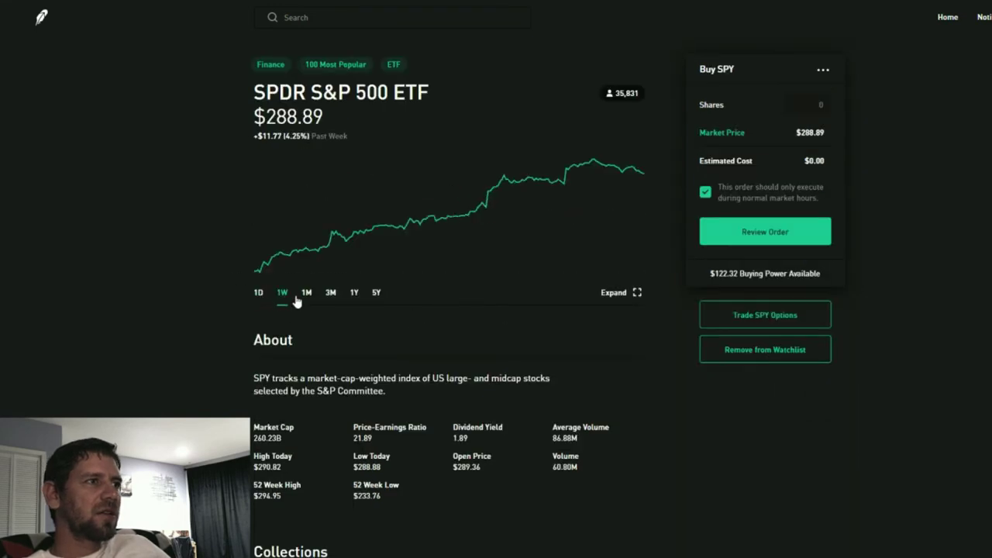
click(307, 295)
click(332, 296)
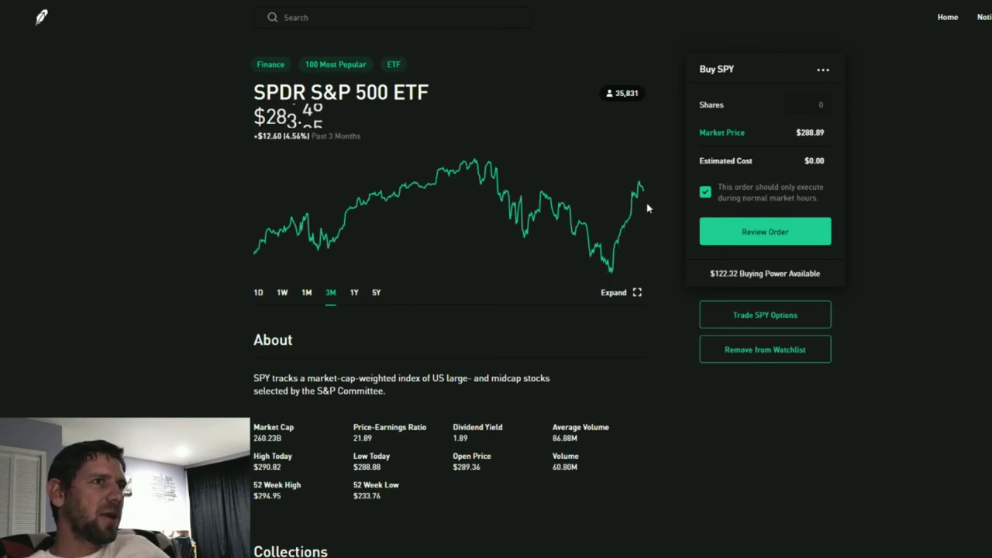
click(355, 293)
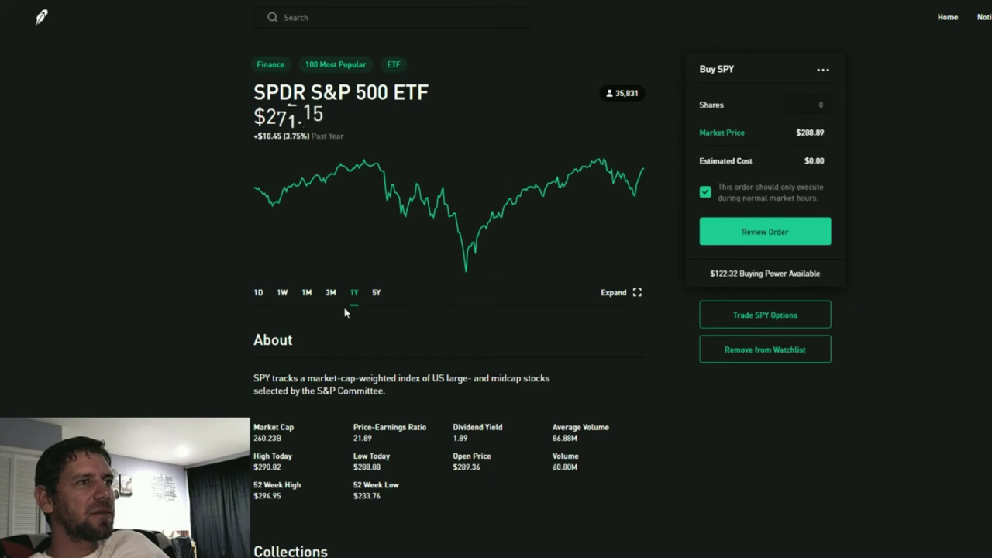
click(378, 293)
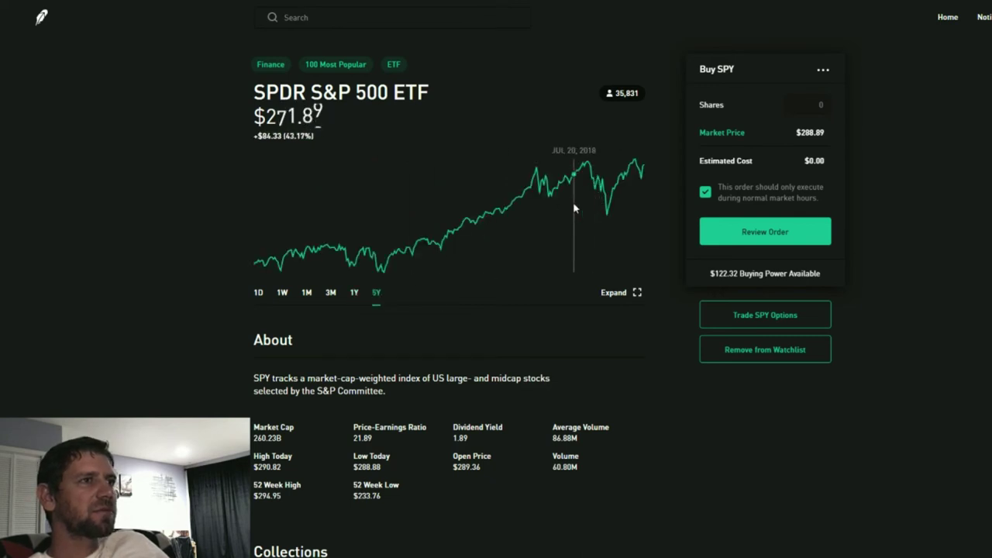
click(354, 292)
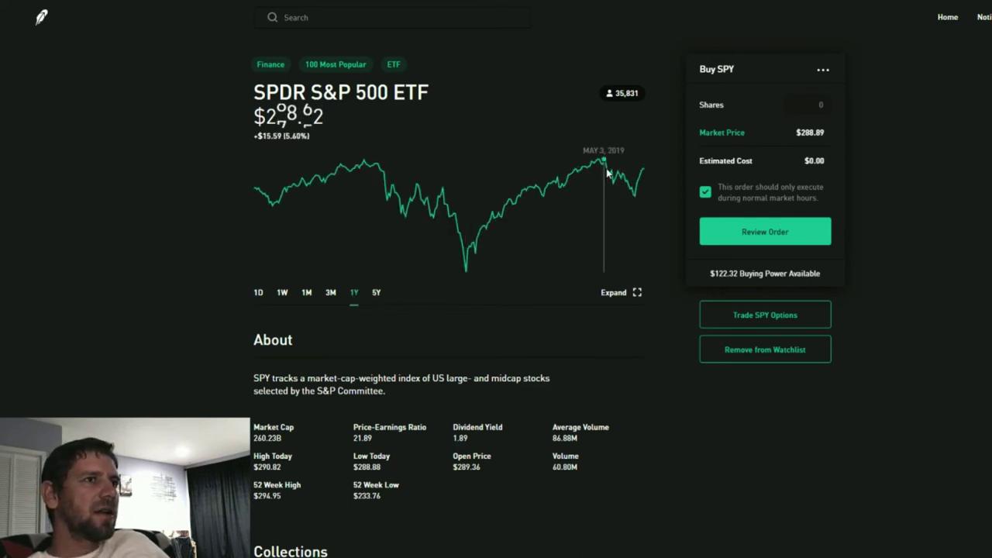
click(307, 293)
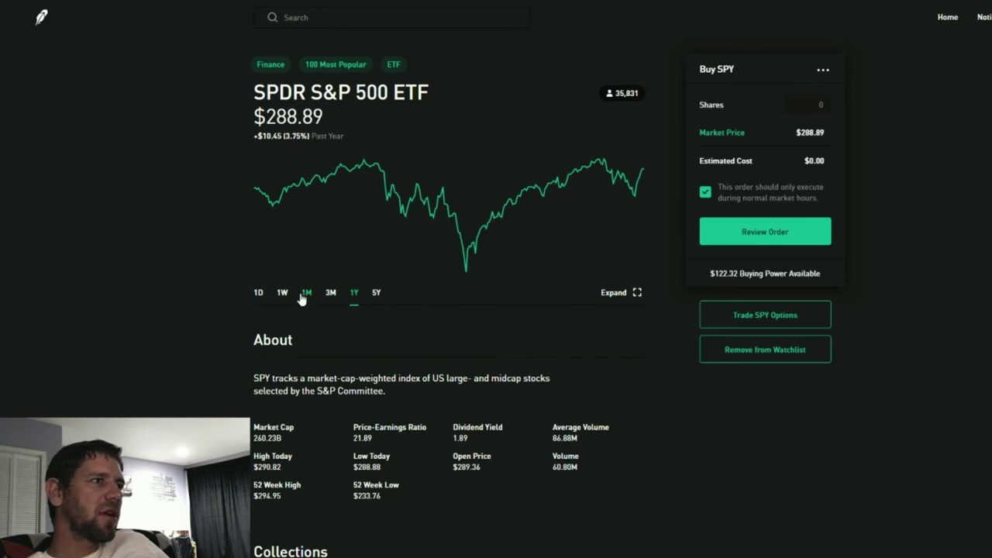
click(282, 295)
click(308, 295)
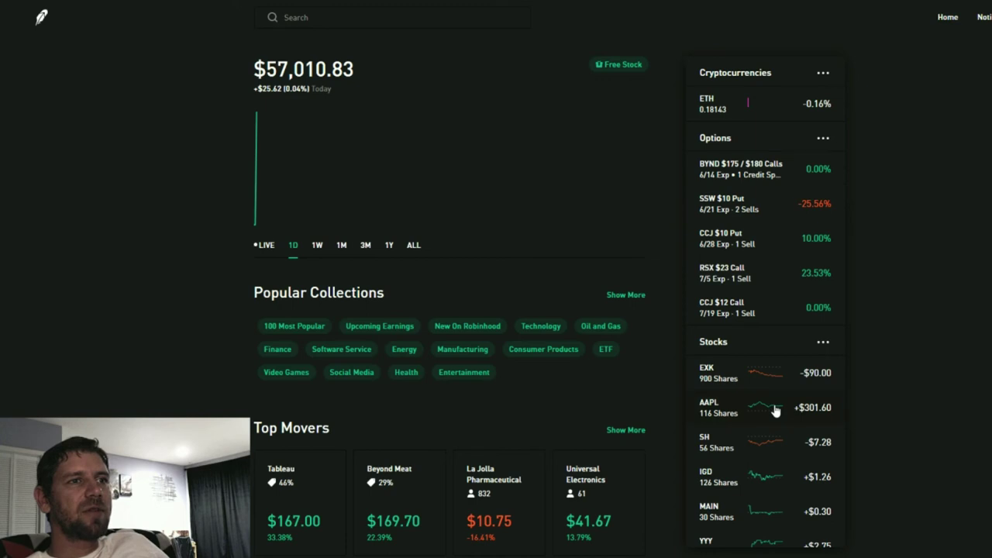
Open the AAPL holding and inspect its 116-share equity and portfolio diversity figures
click(740, 395)
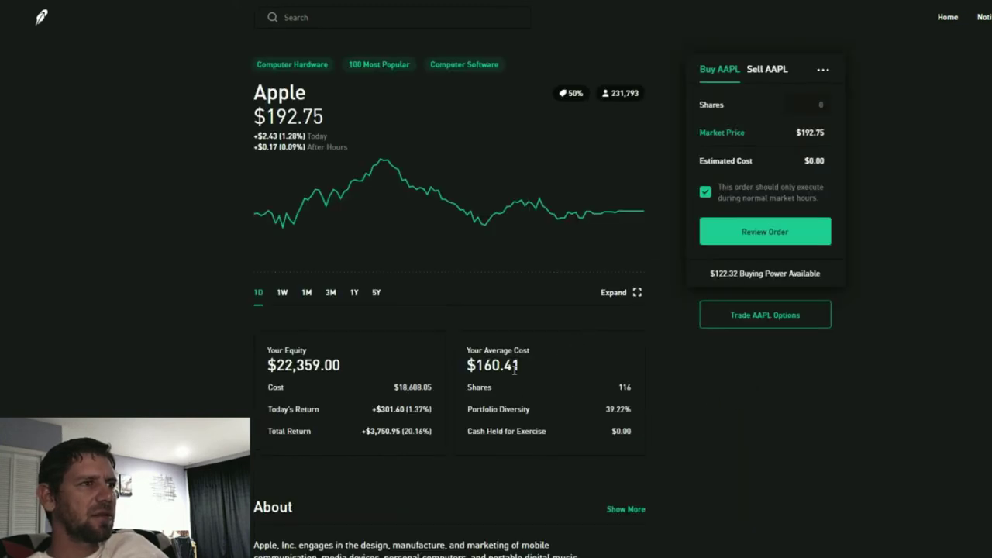
scroll(572, 408, down, 1)
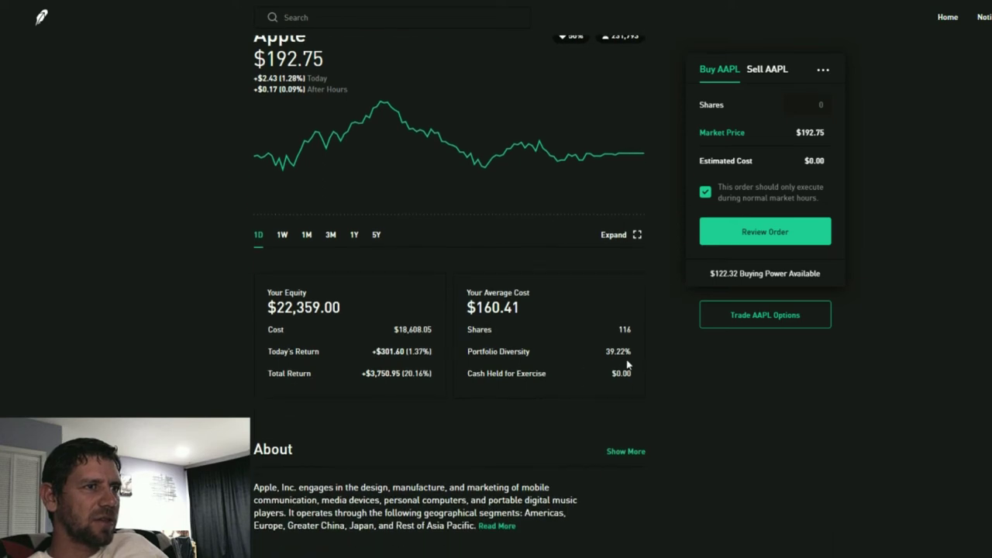
drag(598, 353, 632, 350)
click(730, 419)
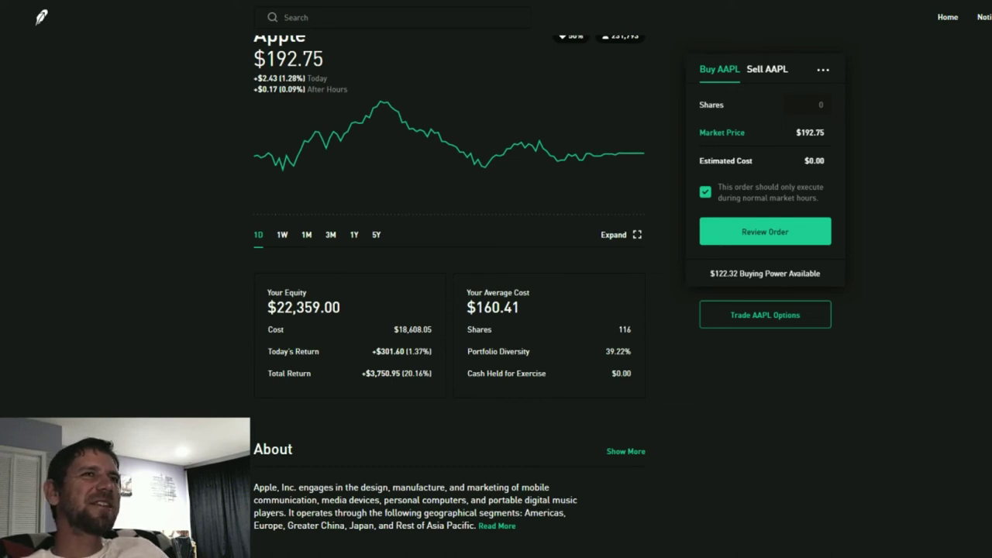
Return home and scroll the Stocks sidebar through all holdings down to the Watchlist
click(948, 18)
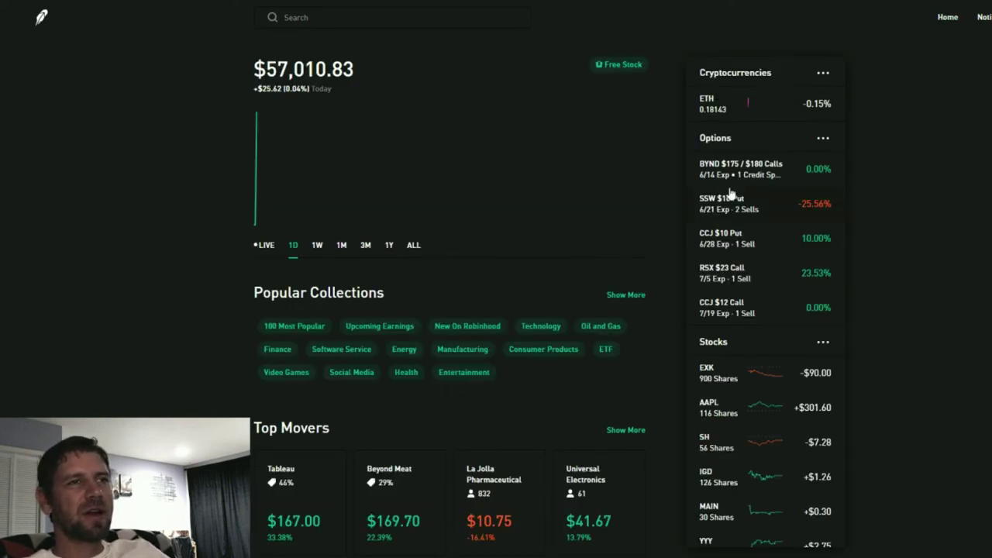
scroll(784, 403, down, 3)
scroll(774, 363, down, 4)
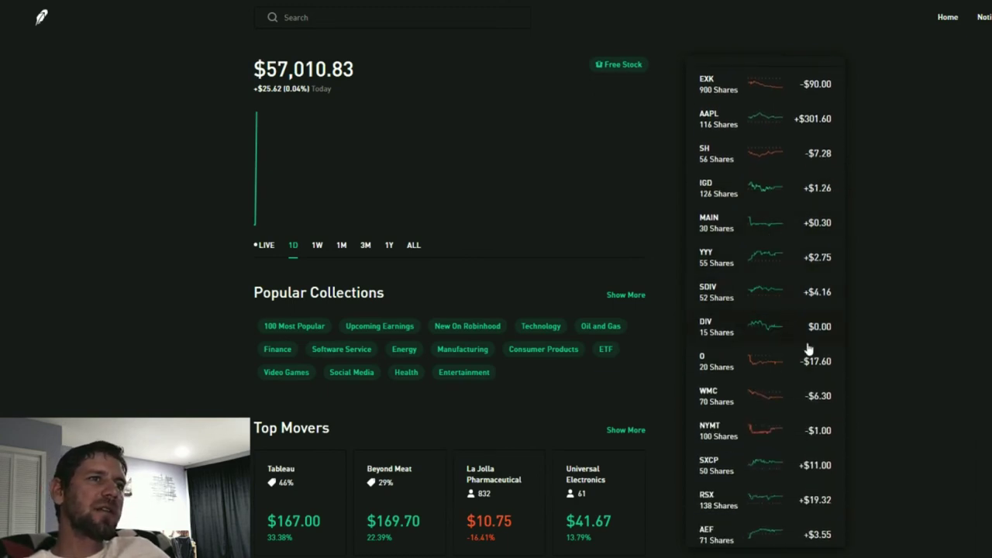
scroll(775, 329, down, 12)
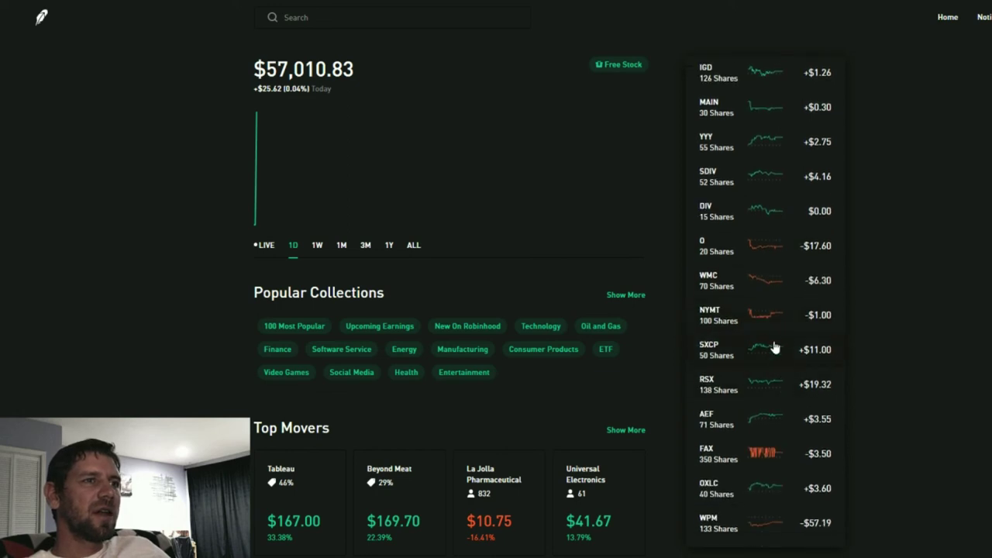
scroll(773, 339, down, 4)
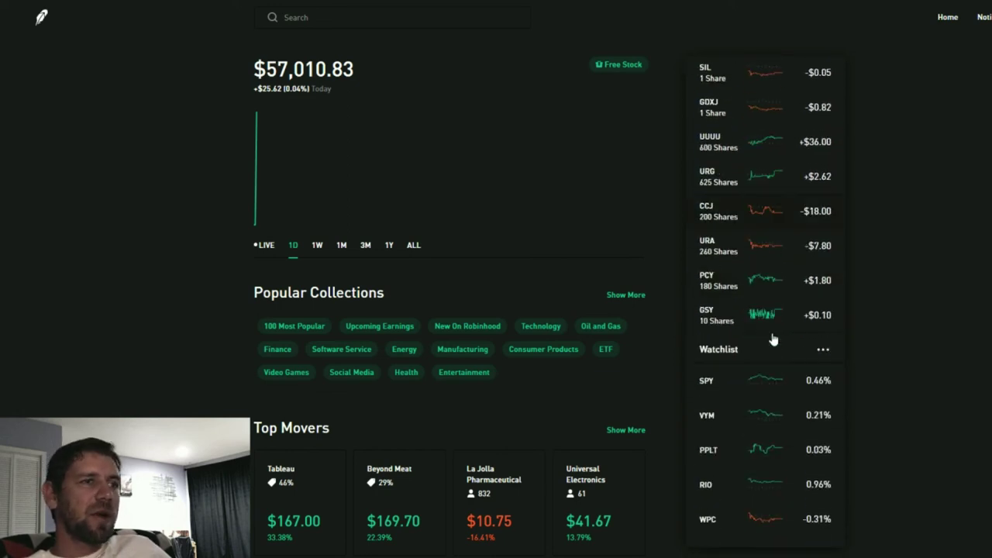
scroll(773, 331, up, 6)
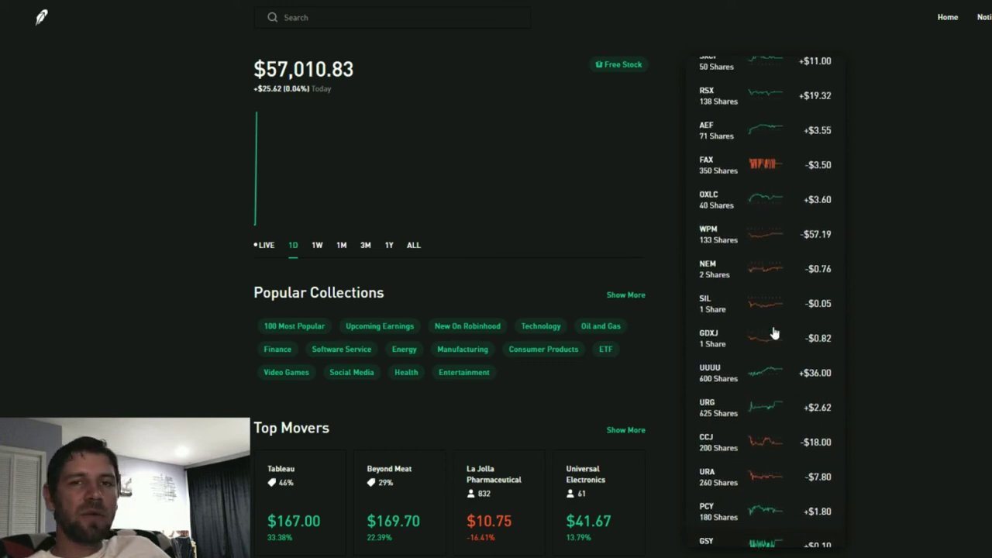
scroll(773, 334, up, 3)
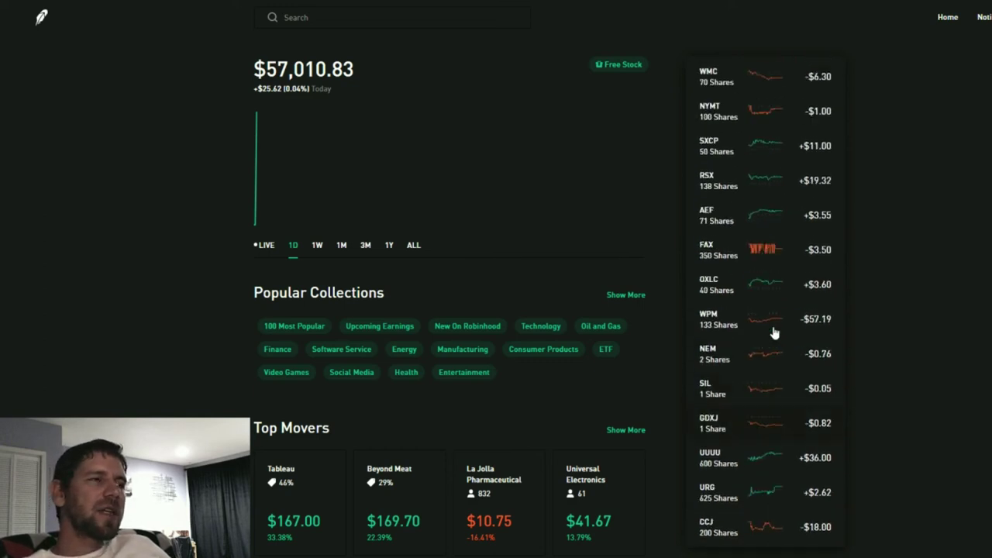